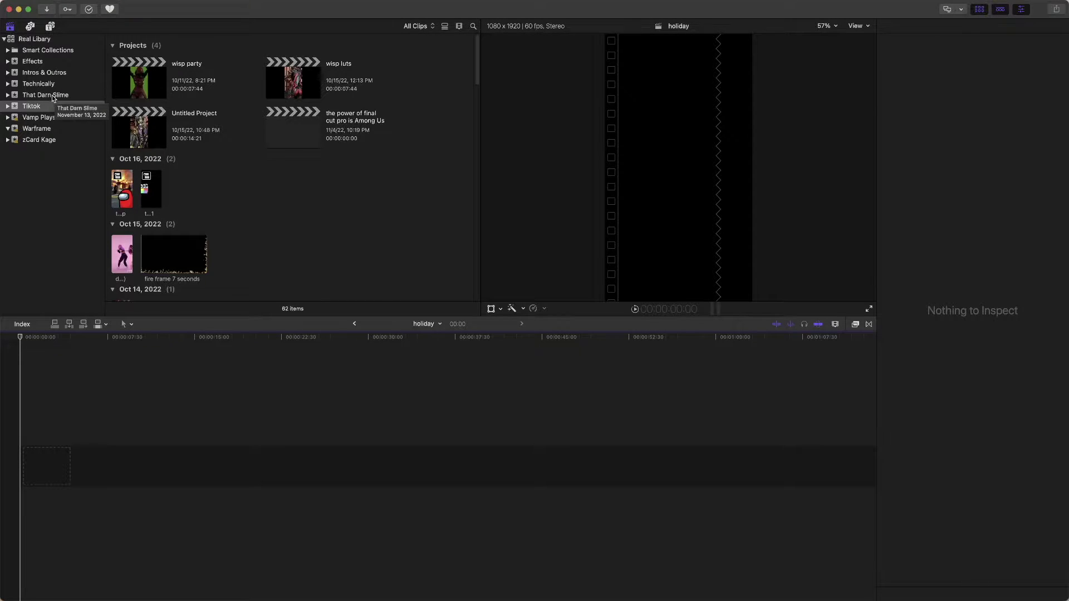
Step: Create a new project in the Tiktok event with the Vertical video format and 2160x3840 resolution
{"action": "right_click", "coordinate": [50, 106]}
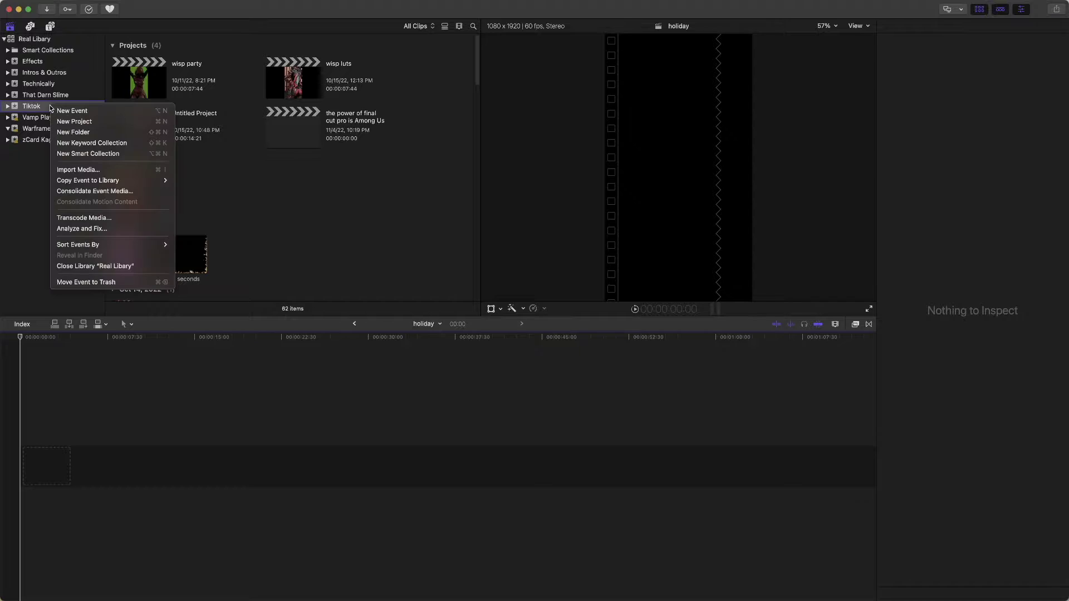
{"action": "left_click", "coordinate": [107, 122]}
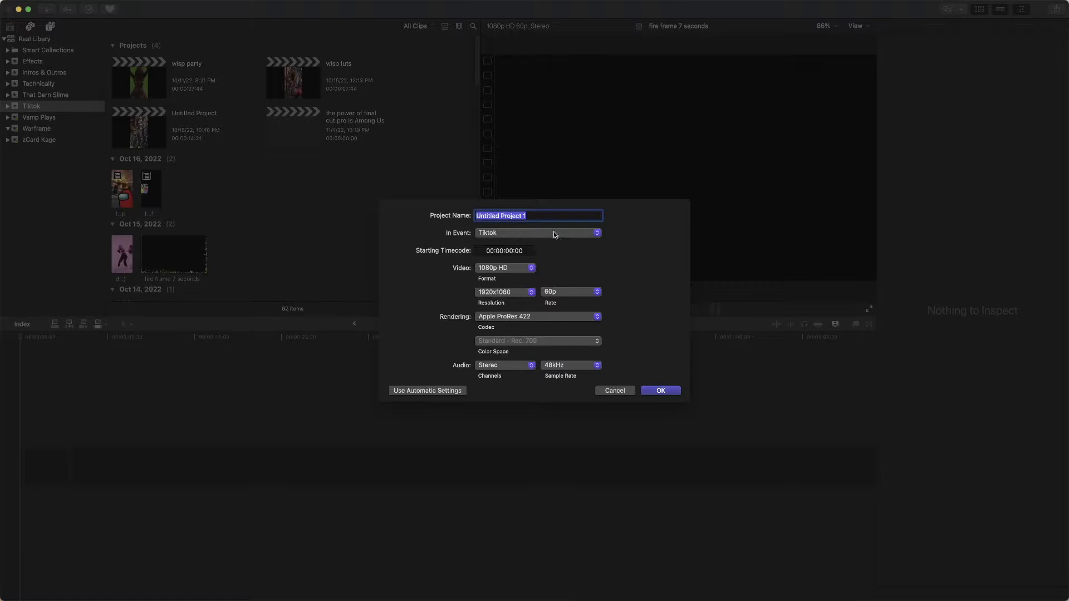
{"action": "left_click", "coordinate": [500, 269]}
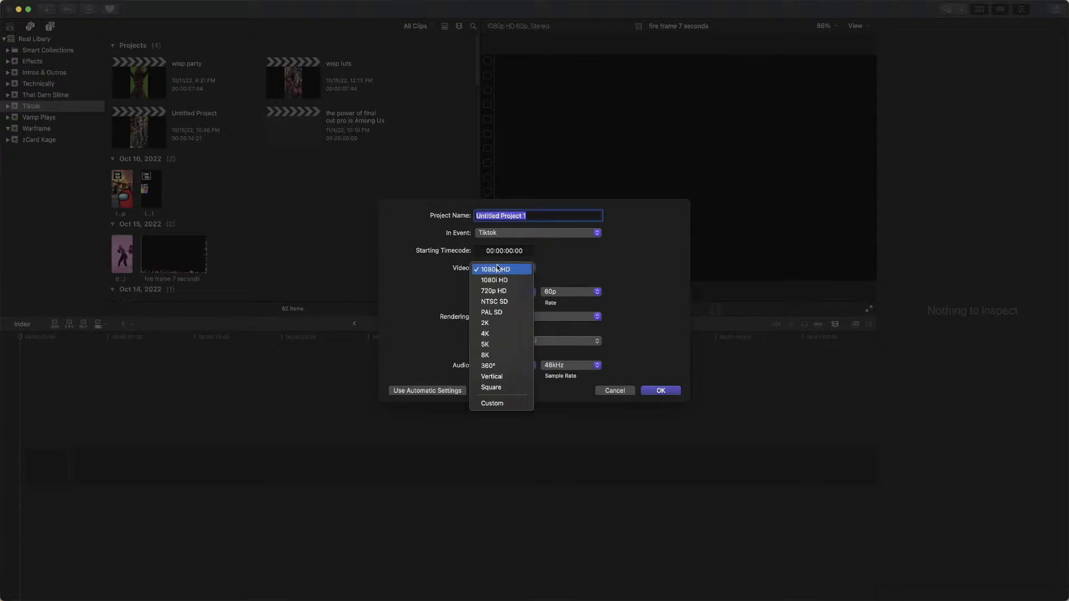
{"action": "left_click", "coordinate": [499, 377]}
{"action": "left_click", "coordinate": [509, 291]}
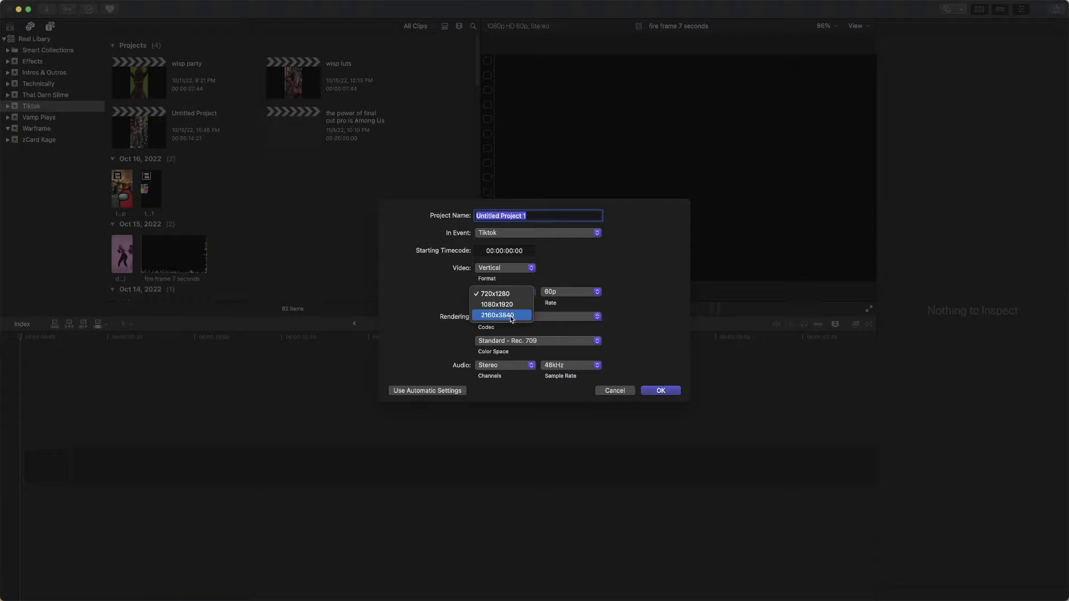
{"action": "left_click", "coordinate": [511, 316]}
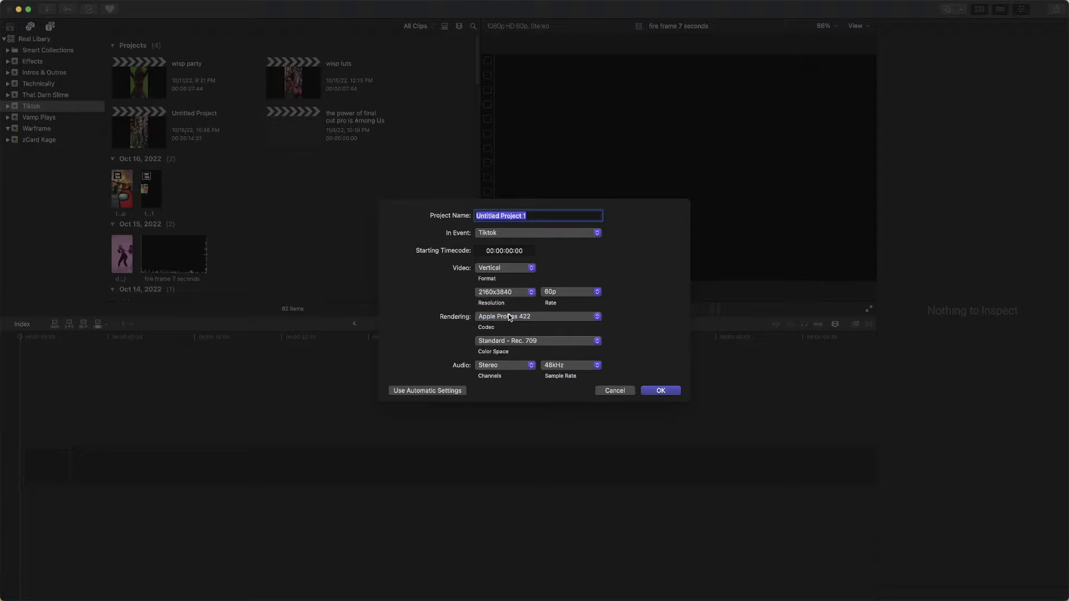
{"action": "left_click", "coordinate": [660, 390]}
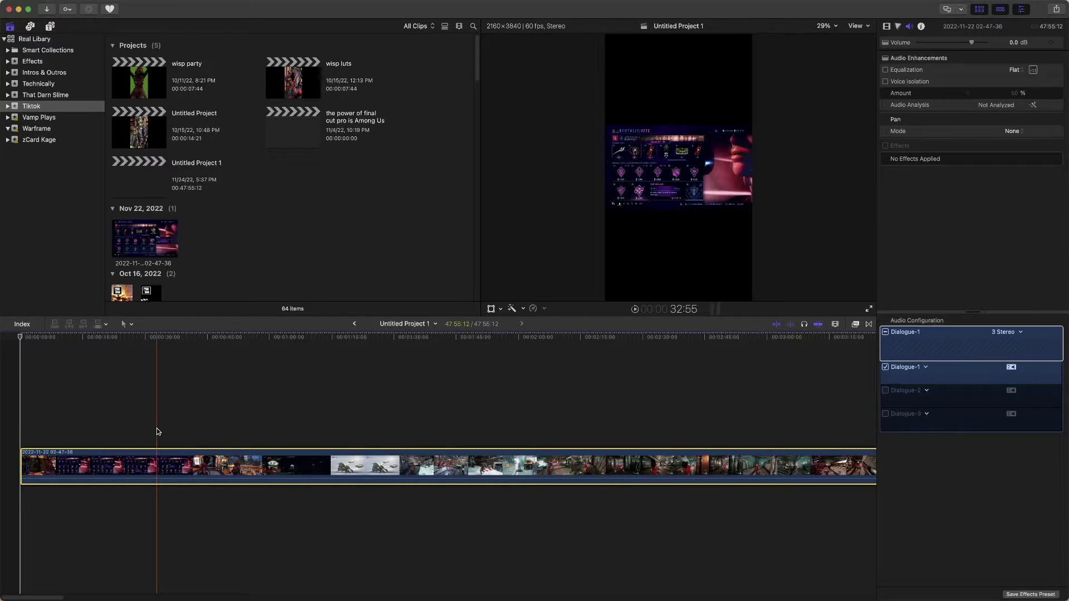
Step: Lower the timeline clip's volume all the way to silence and expand its audio components beneath the video
{"action": "left_click_drag", "start_coordinate": [176, 484], "coordinate": [173, 504]}
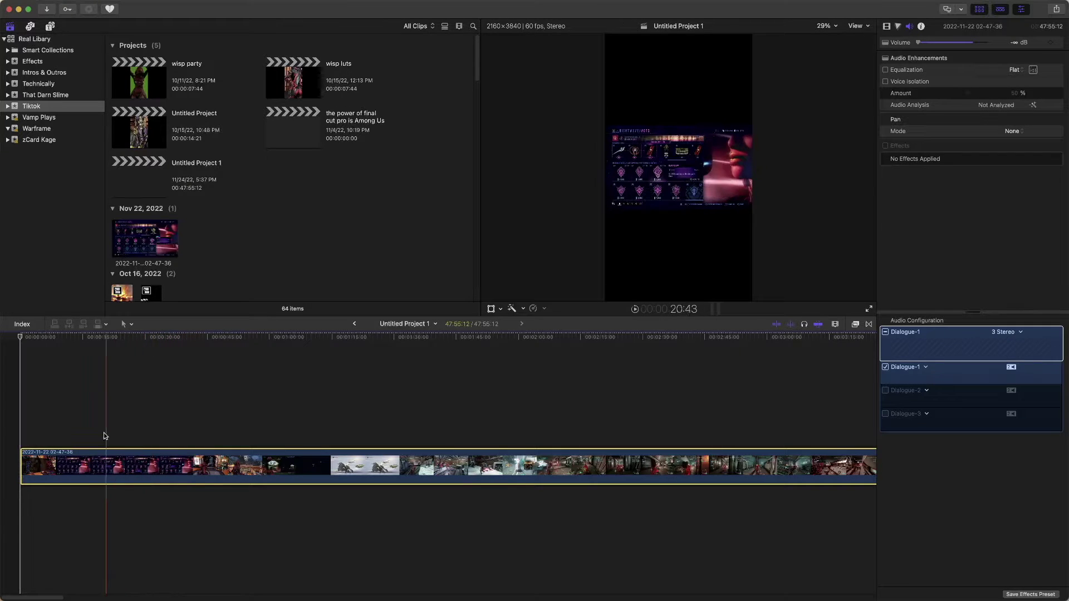
{"action": "right_click", "coordinate": [284, 470]}
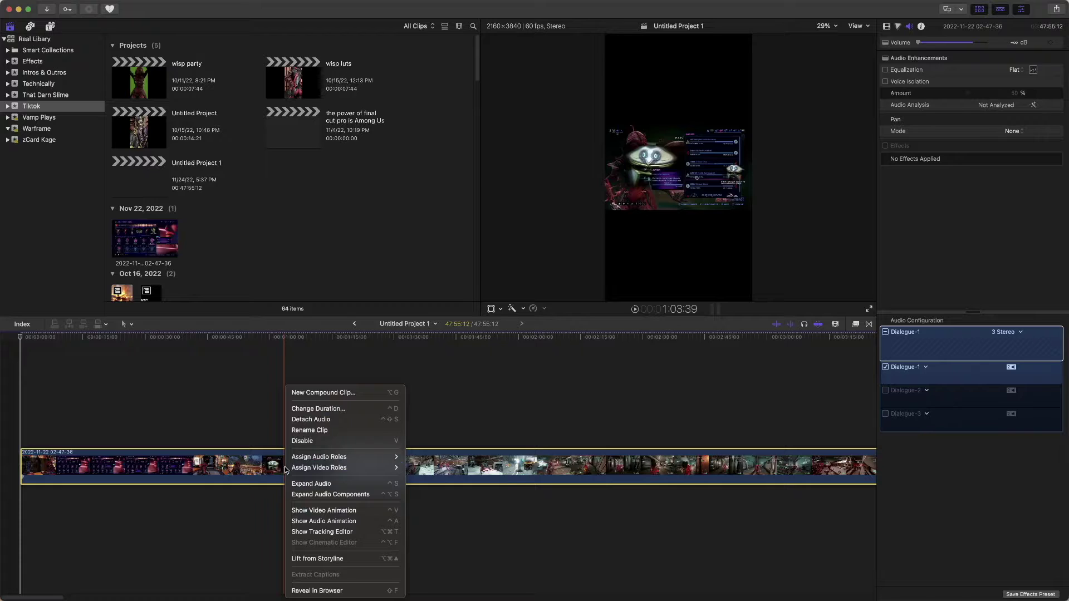
{"action": "left_click", "coordinate": [239, 458]}
{"action": "right_click", "coordinate": [238, 458]}
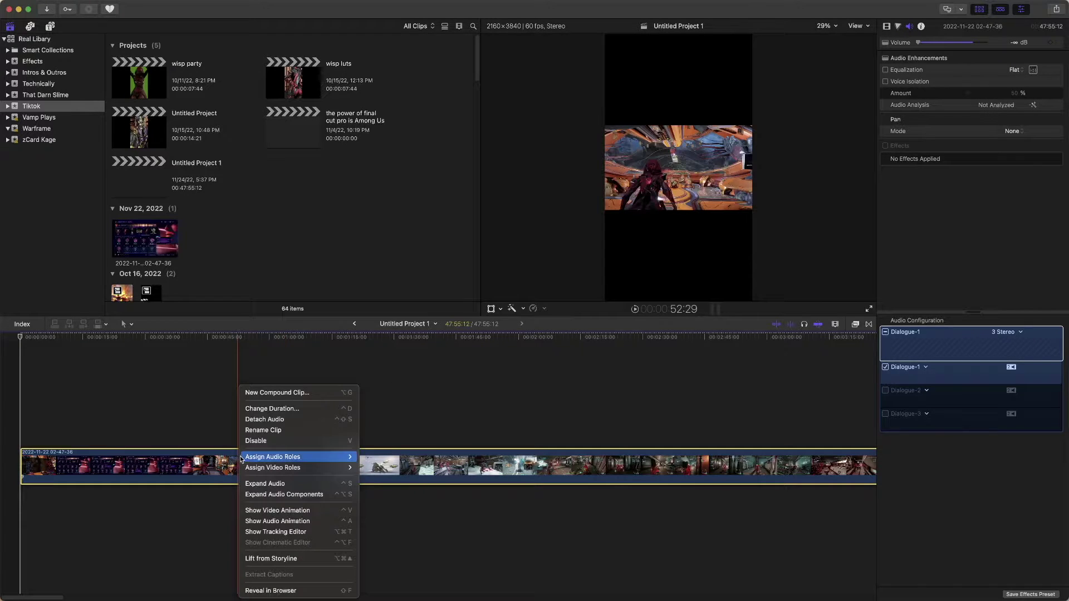
{"action": "left_click", "coordinate": [287, 493]}
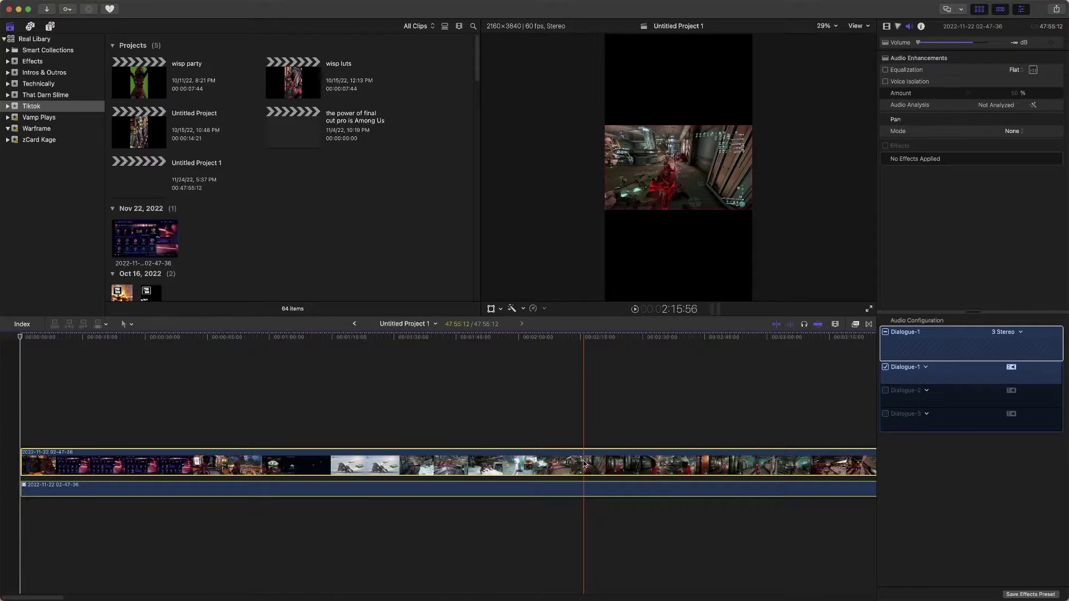
Step: Split the gameplay clip at timecode 4:58:07 and delete the section before the cut
{"action": "scroll", "coordinate": [583, 462], "scroll_direction": "right", "scroll_amount": 10}
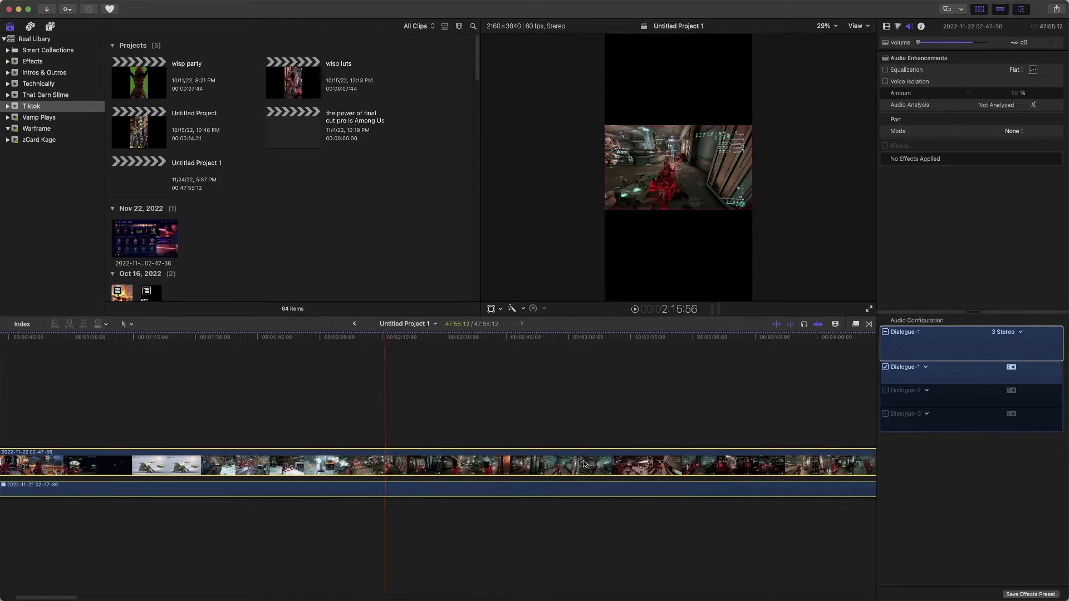
{"action": "scroll", "coordinate": [584, 462], "scroll_direction": "right", "scroll_amount": 1}
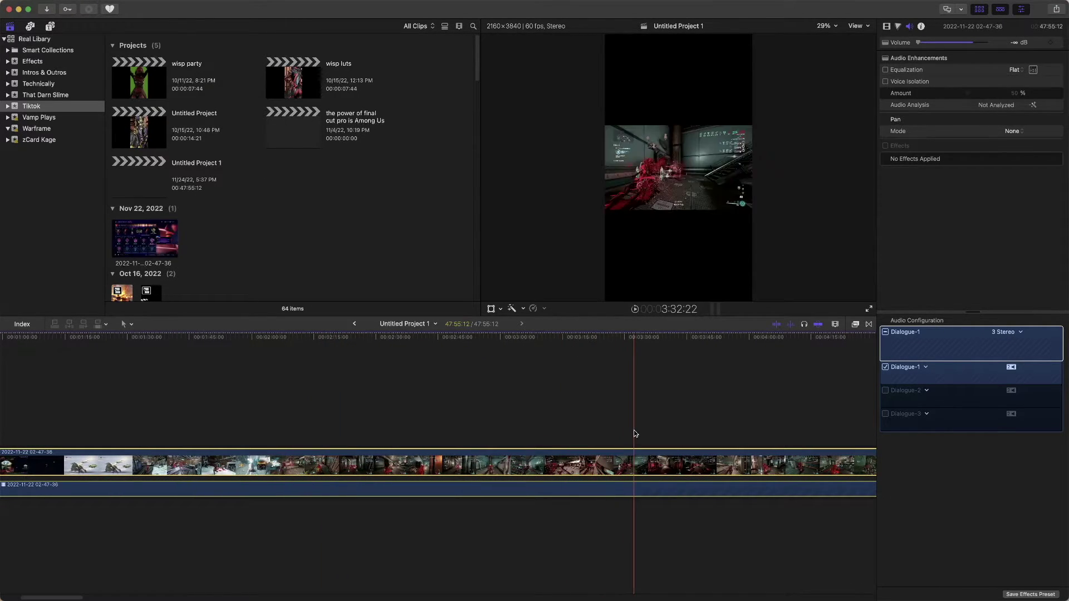
{"action": "scroll", "coordinate": [635, 433], "scroll_direction": "right", "scroll_amount": 4}
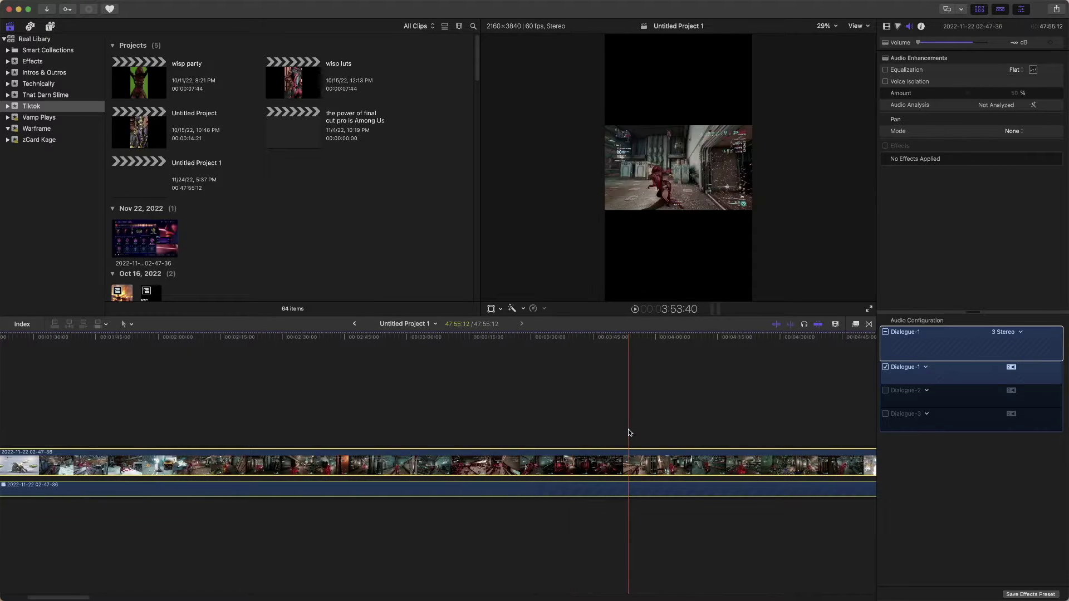
{"action": "scroll", "coordinate": [632, 433], "scroll_direction": "right", "scroll_amount": 1}
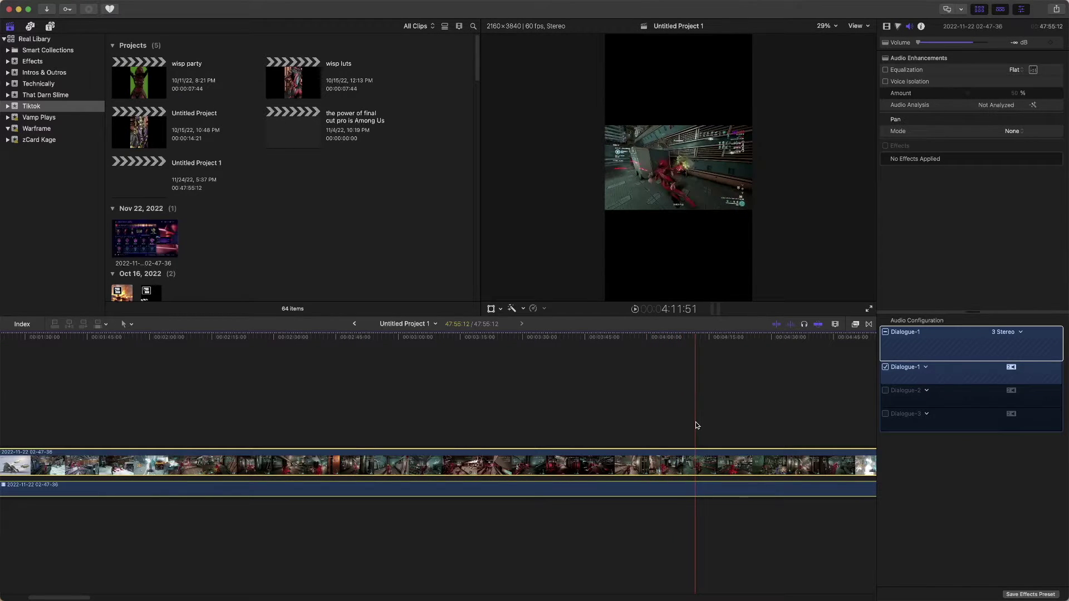
{"action": "scroll", "coordinate": [696, 425], "scroll_direction": "right", "scroll_amount": 5}
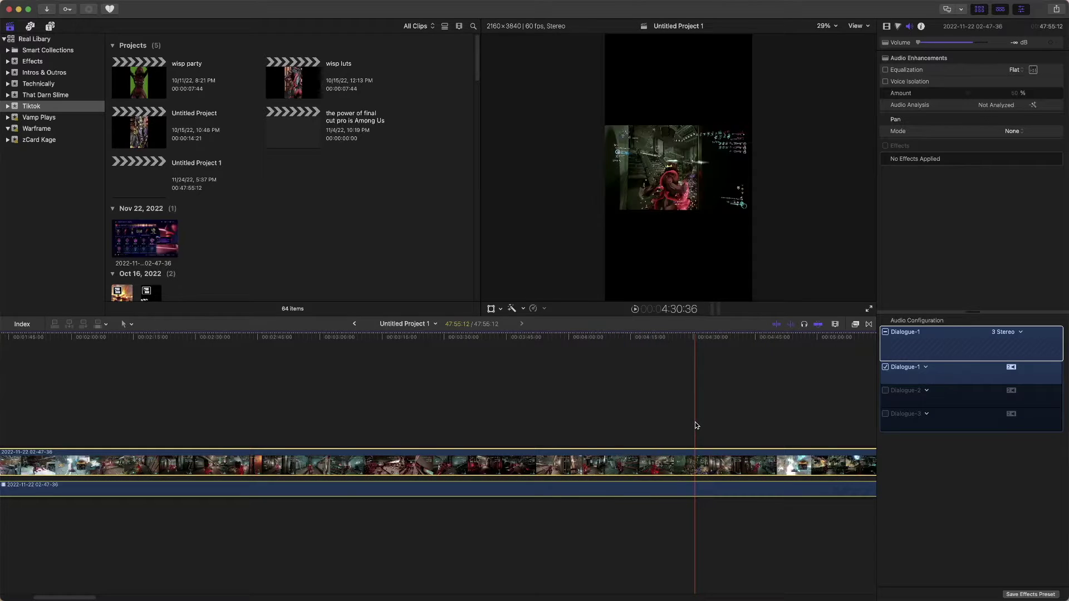
{"action": "scroll", "coordinate": [697, 425], "scroll_direction": "right", "scroll_amount": 4}
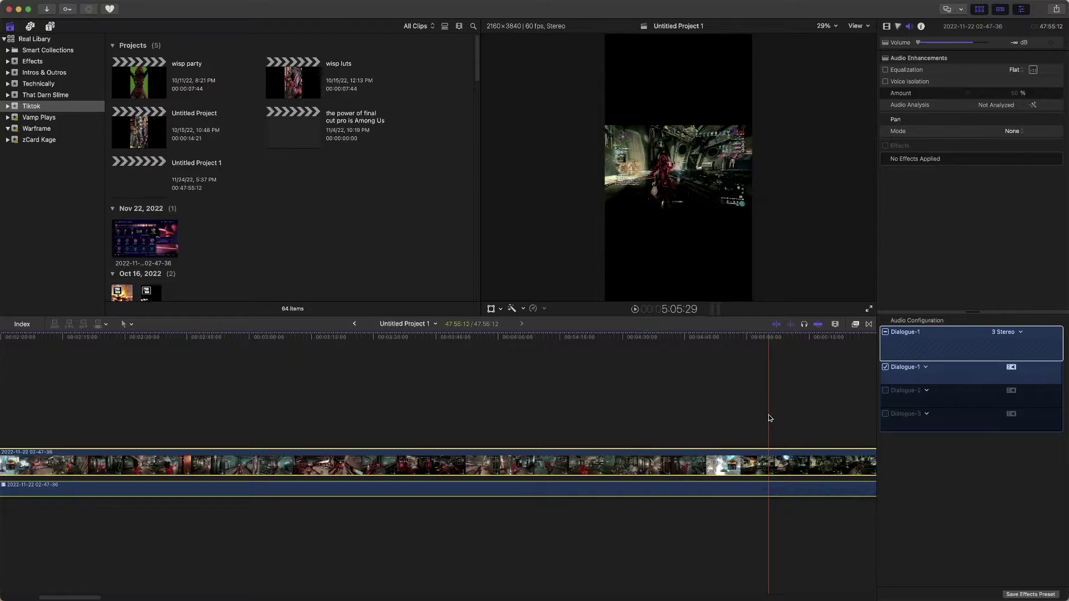
{"action": "left_click", "coordinate": [740, 409]}
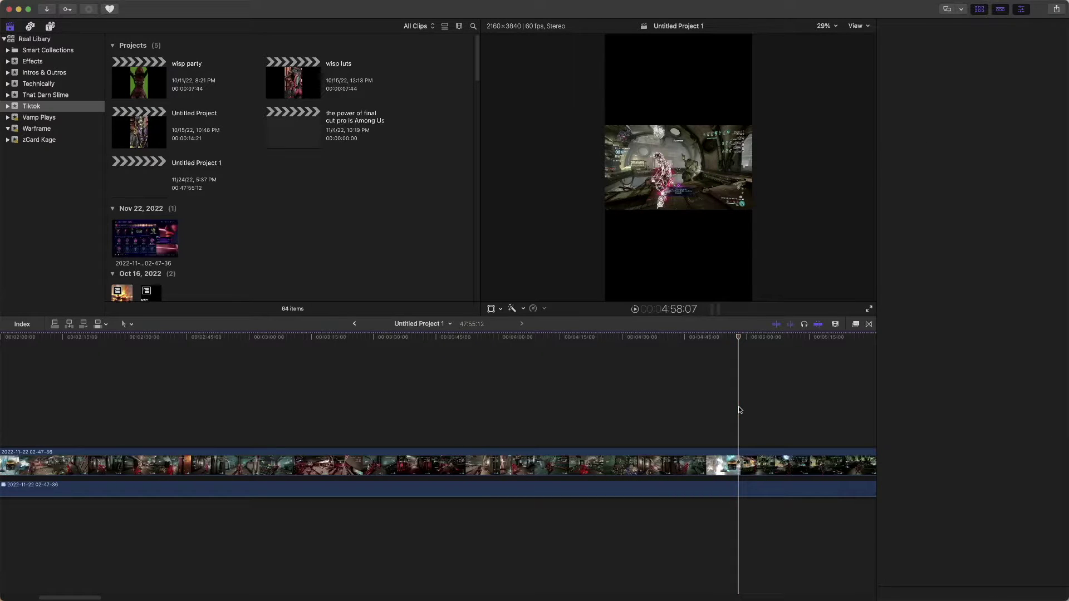
{"action": "key", "text": "super+b"}
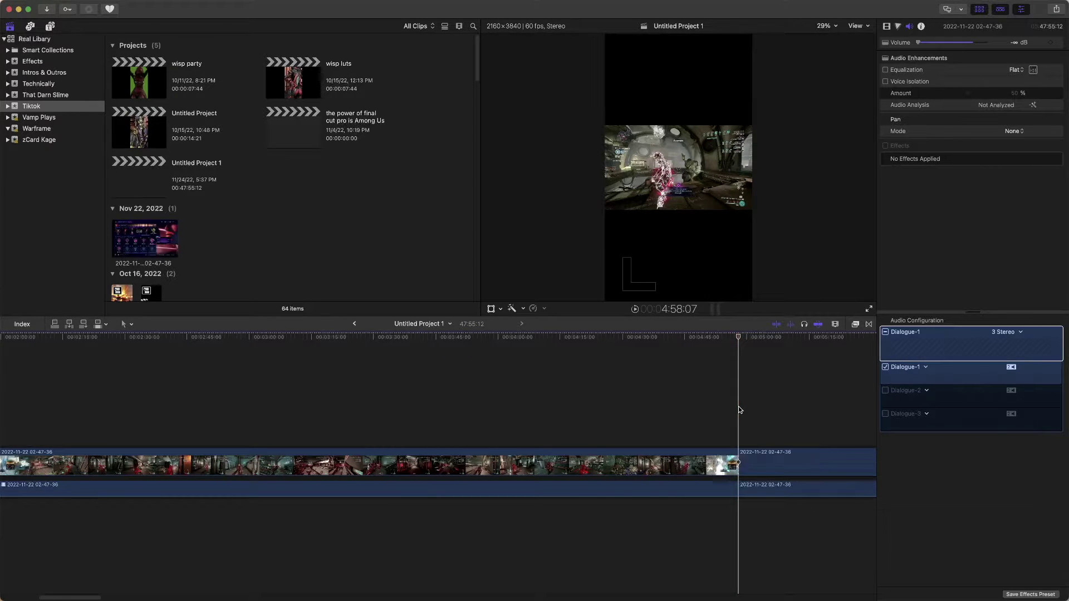
{"action": "left_click", "coordinate": [675, 462]}
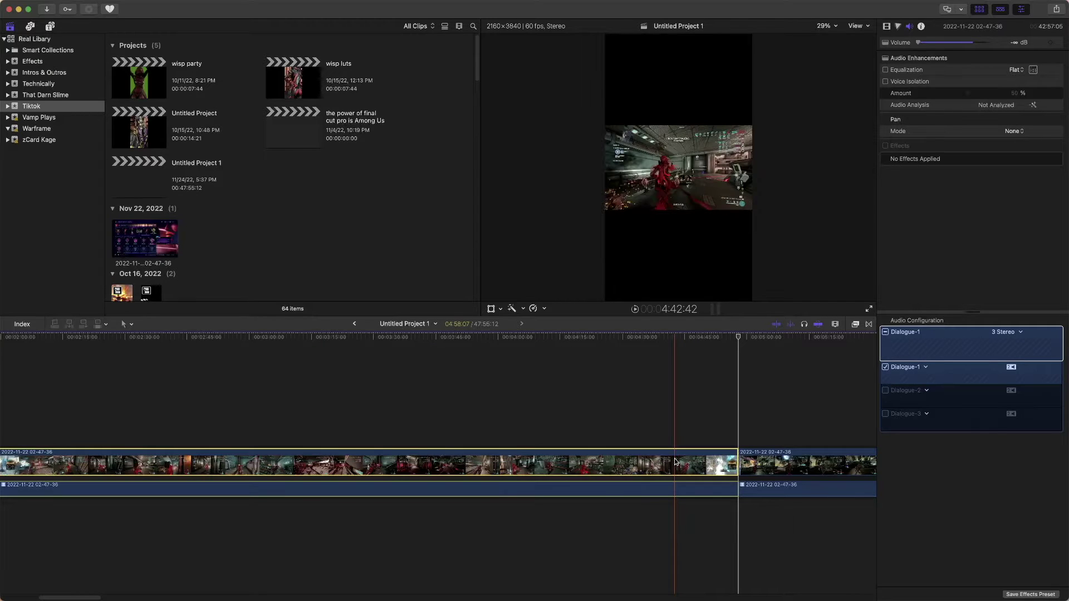
{"action": "key", "text": "Delete"}
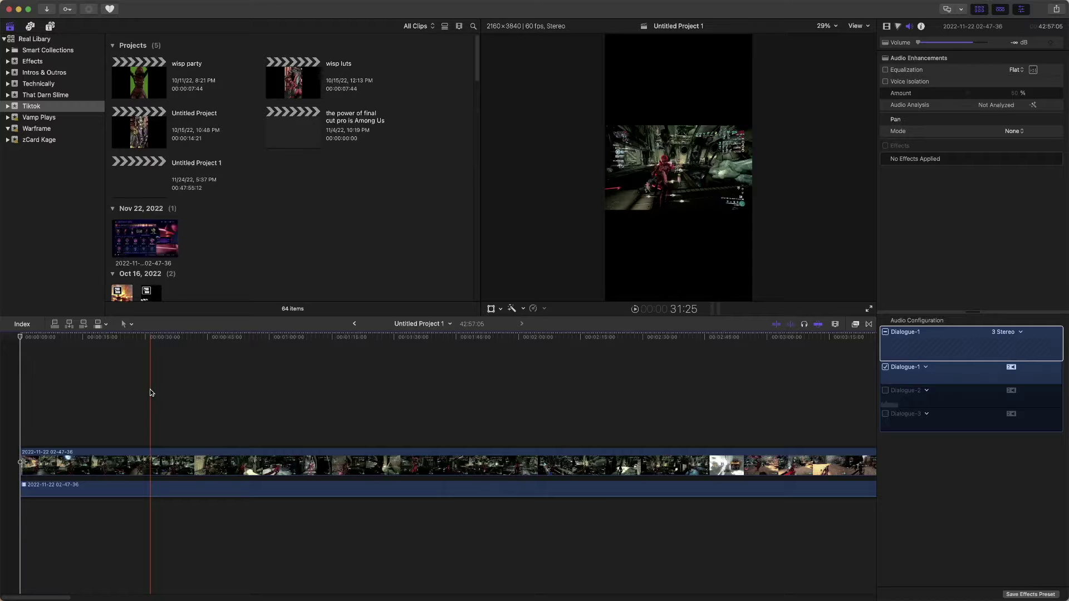
Step: Split the remaining clip at timecode 31:25 and delete the opening section before the cut
{"action": "key", "text": "super+b"}
{"action": "left_click", "coordinate": [122, 451]}
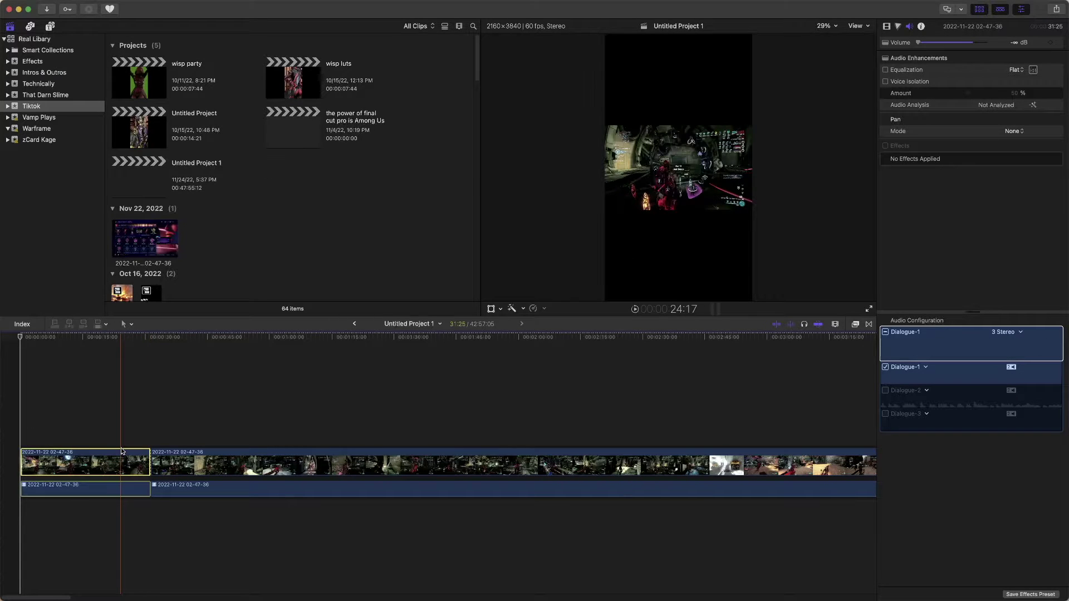
{"action": "key", "text": "BackSpace"}
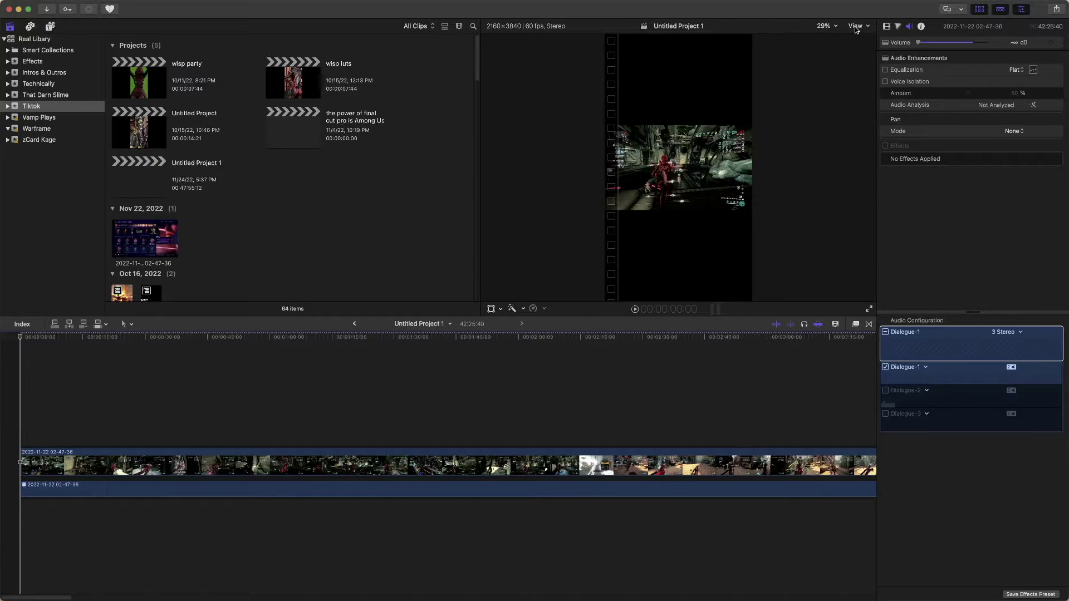
{"action": "left_click", "coordinate": [835, 27]}
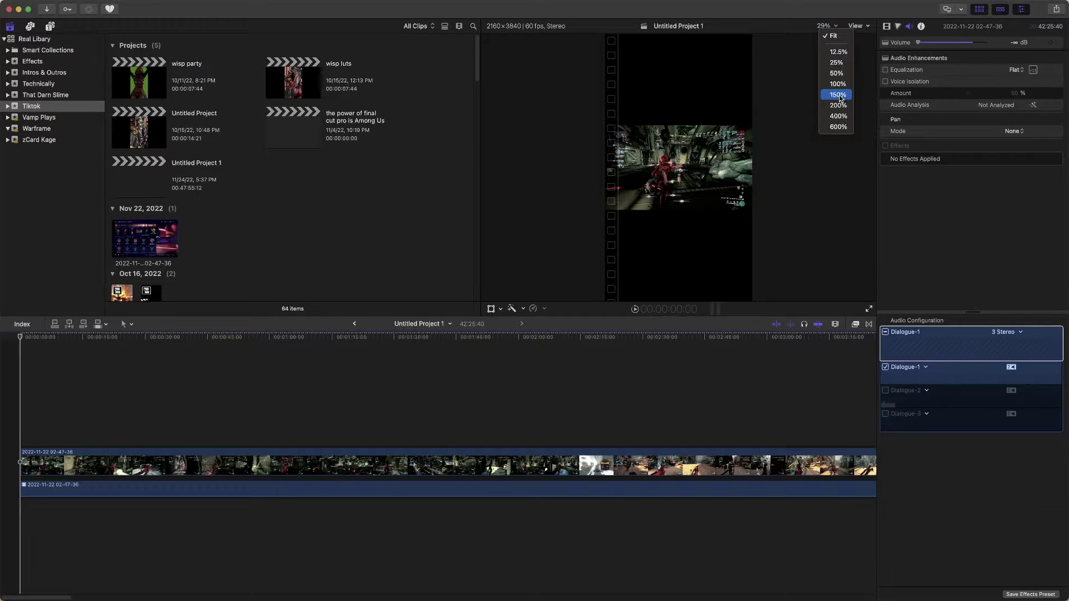
{"action": "left_click", "coordinate": [824, 24]}
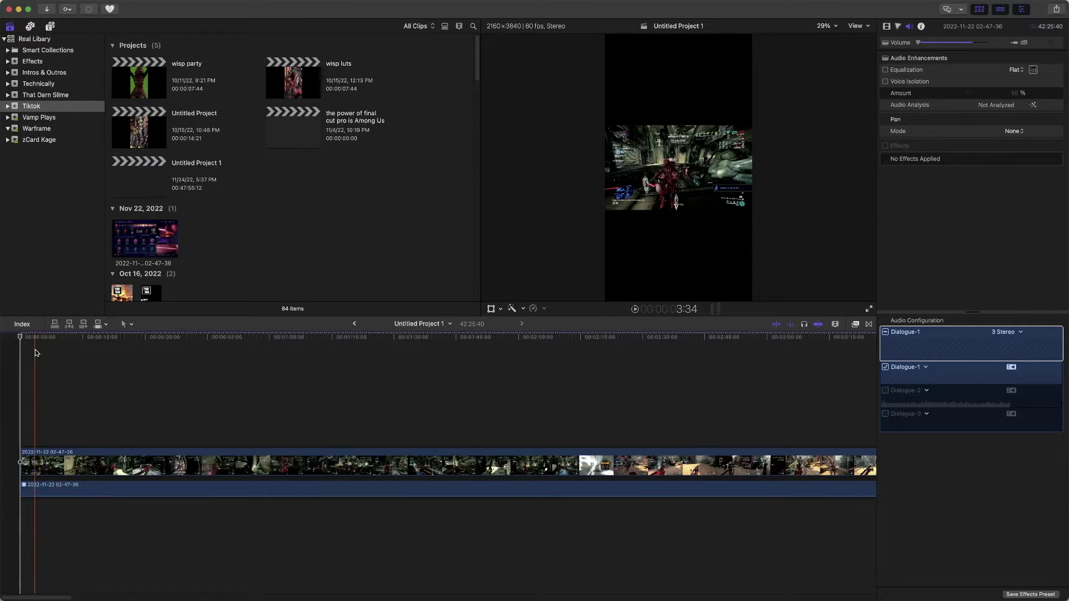
Step: Split the clip at timecode 3:34 and delete the short section at its start
{"action": "key", "text": "super+b"}
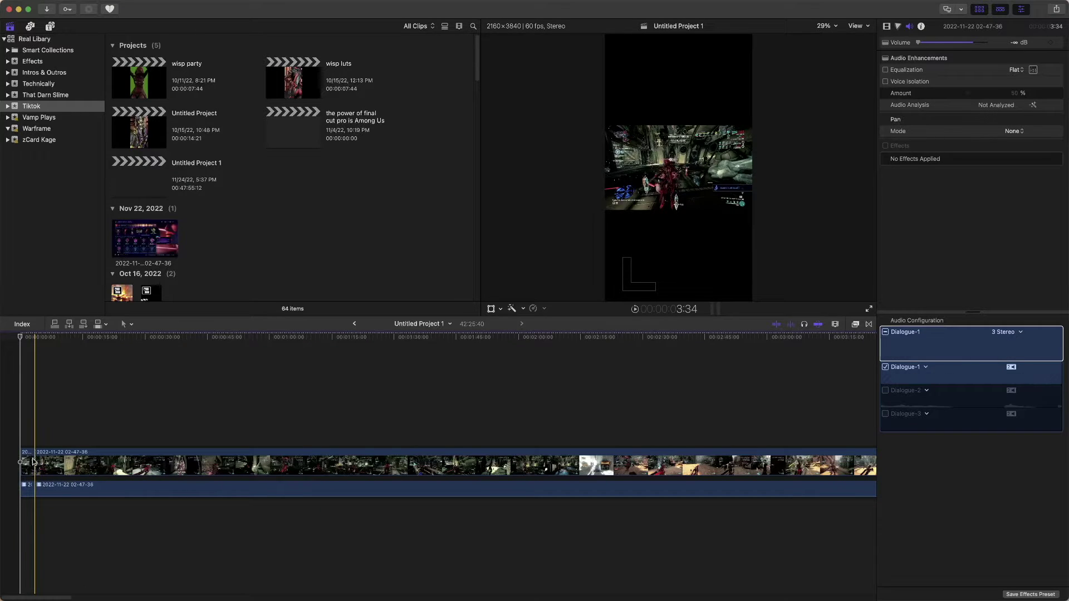
{"action": "left_click", "coordinate": [31, 460]}
{"action": "key", "text": "Delete"}
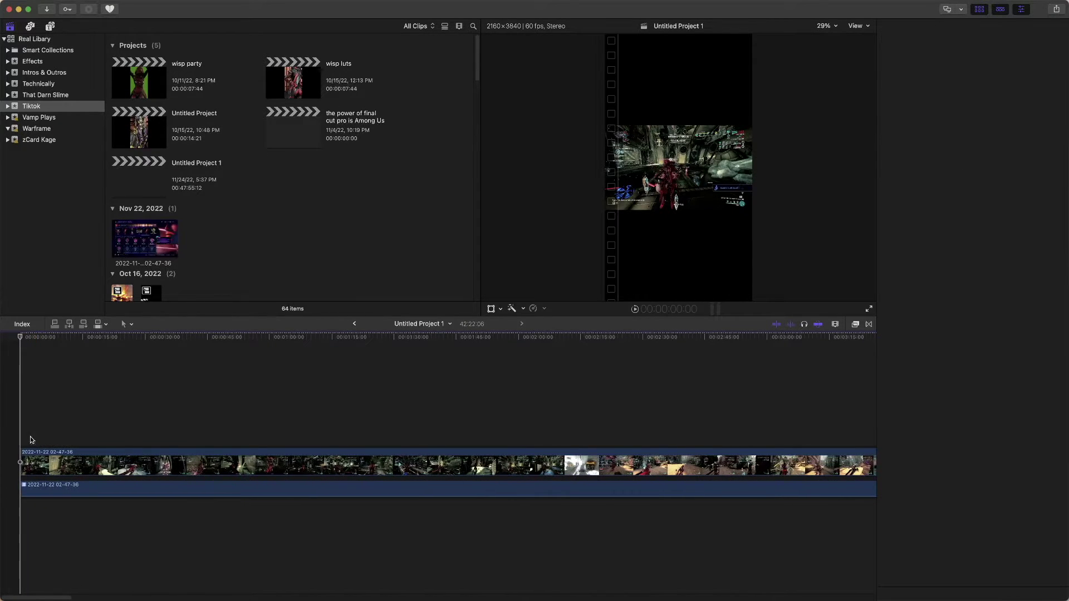
Step: Split the clip at timecode 5:31 and delete everything after the cut
{"action": "key", "text": "super+b"}
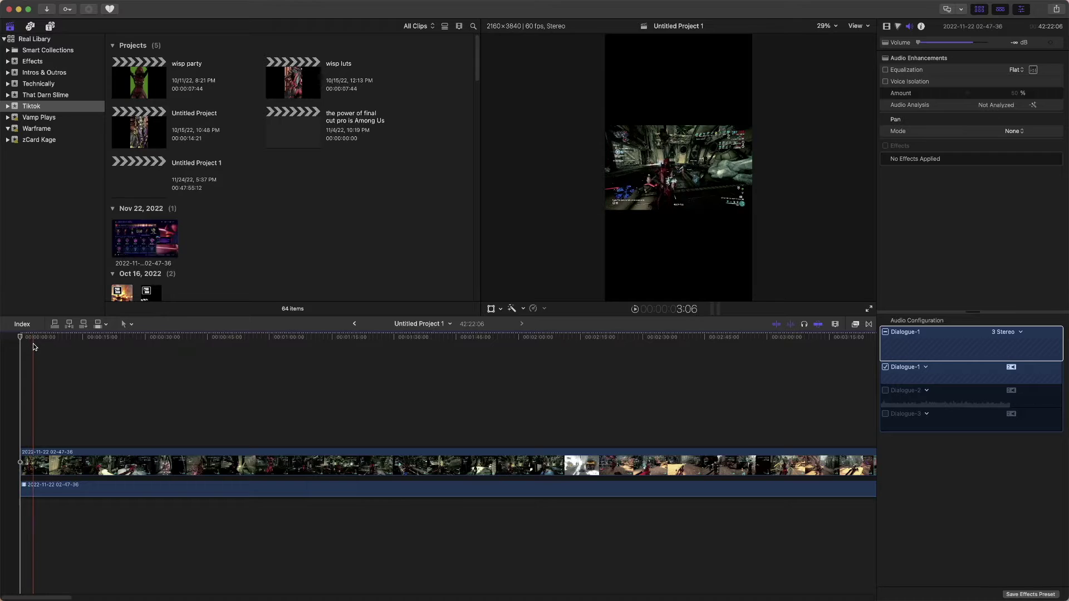
{"action": "left_click", "coordinate": [152, 466]}
{"action": "key", "text": "Delete"}
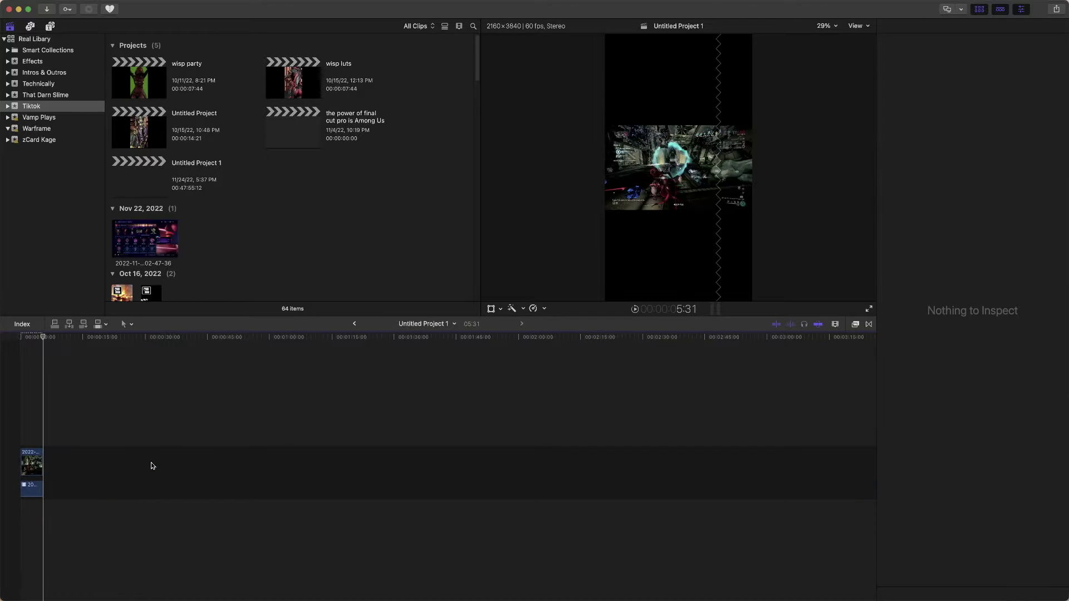
Step: Set the trimmed clip's Spatial Conform type to Fill
{"action": "key", "text": "shift+z"}
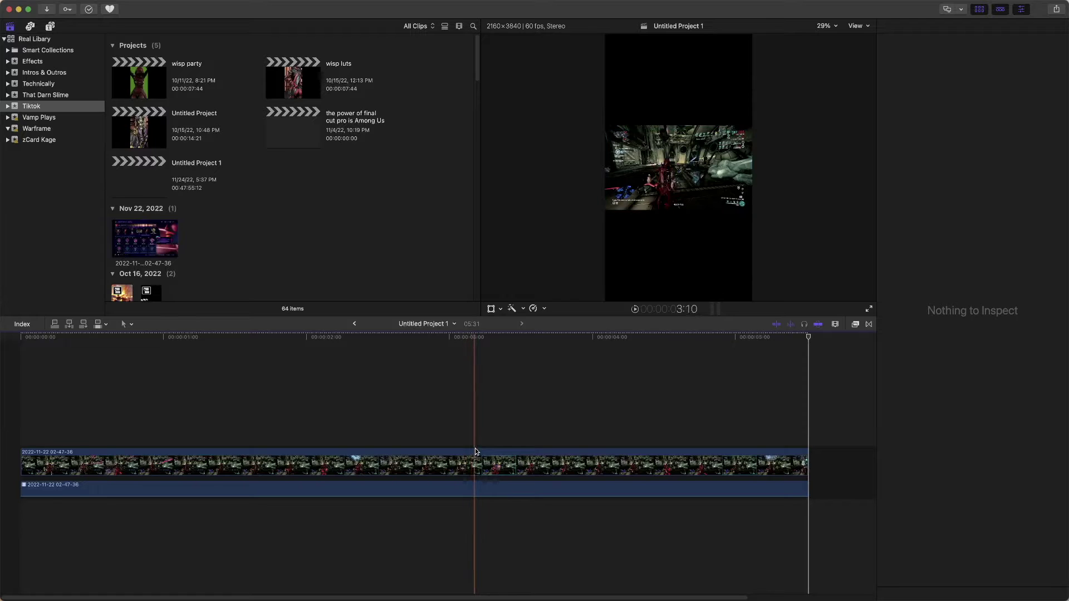
{"action": "left_click", "coordinate": [498, 462]}
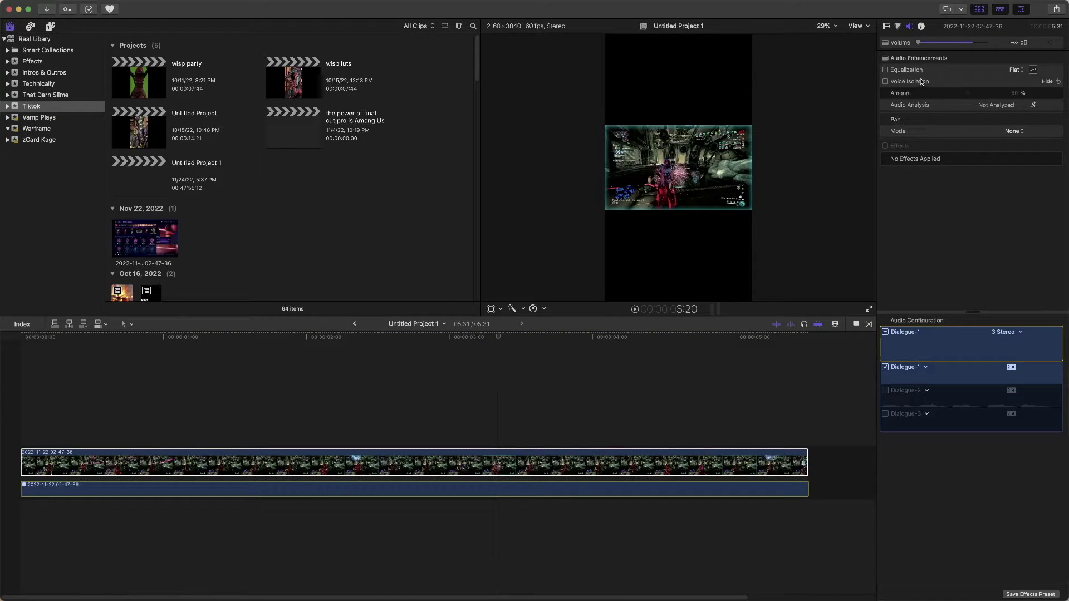
{"action": "left_click", "coordinate": [887, 27]}
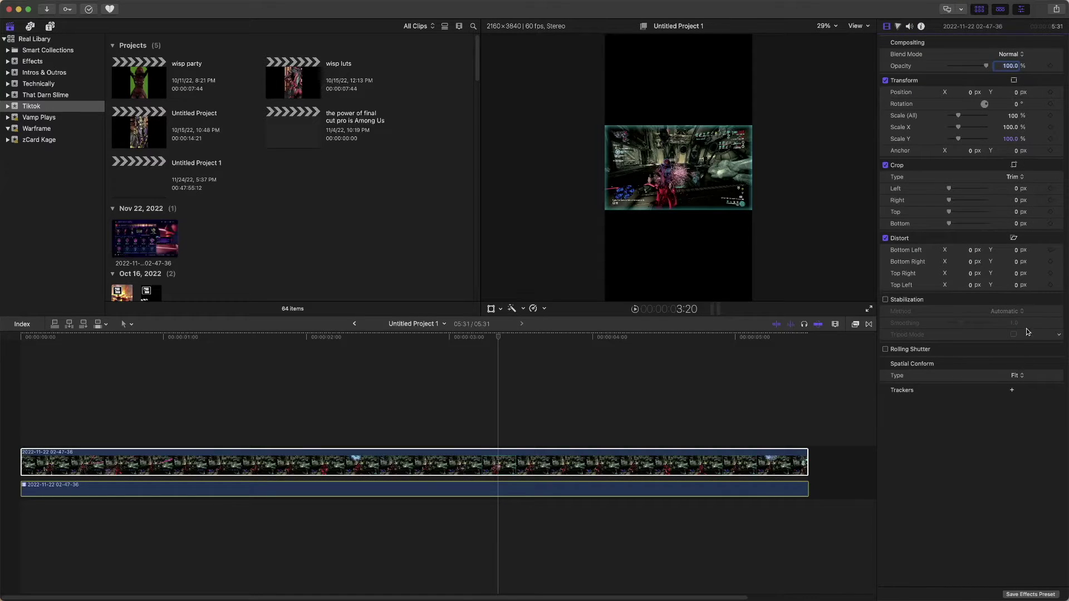
{"action": "left_click", "coordinate": [1015, 377]}
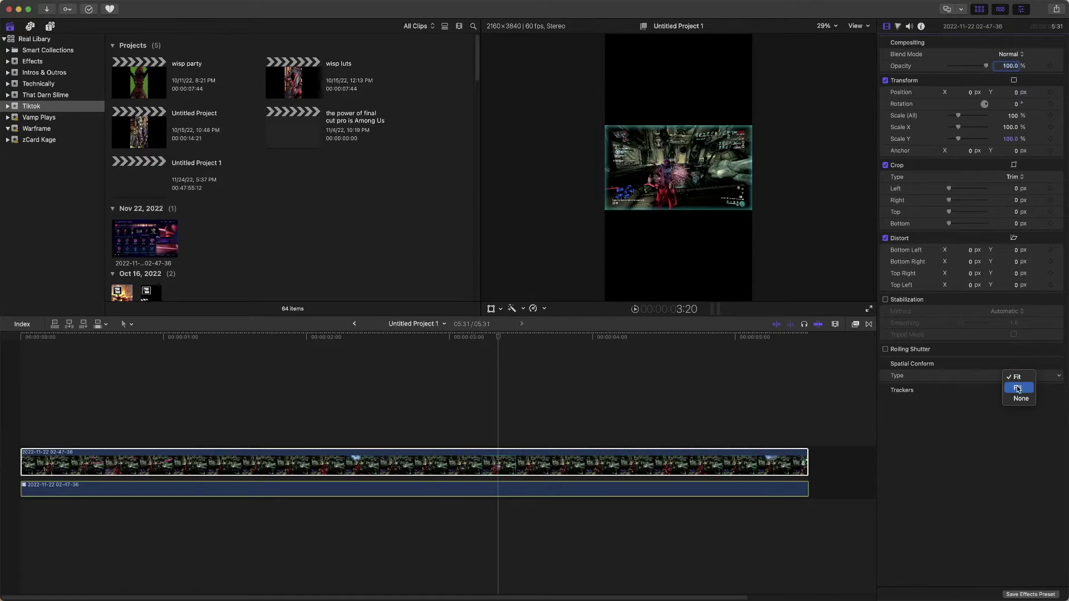
{"action": "left_click", "coordinate": [1018, 388]}
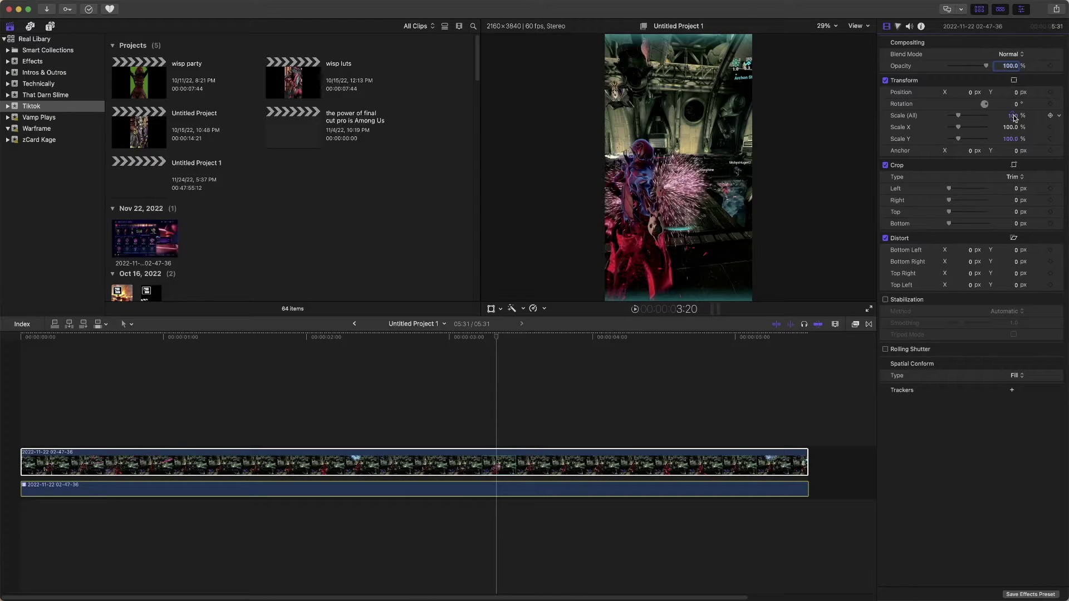
Step: Scale the clip to 139% and set its X position to 886.3 px to reframe the character
{"action": "left_click_drag", "start_coordinate": [1014, 118], "coordinate": [1013, 116]}
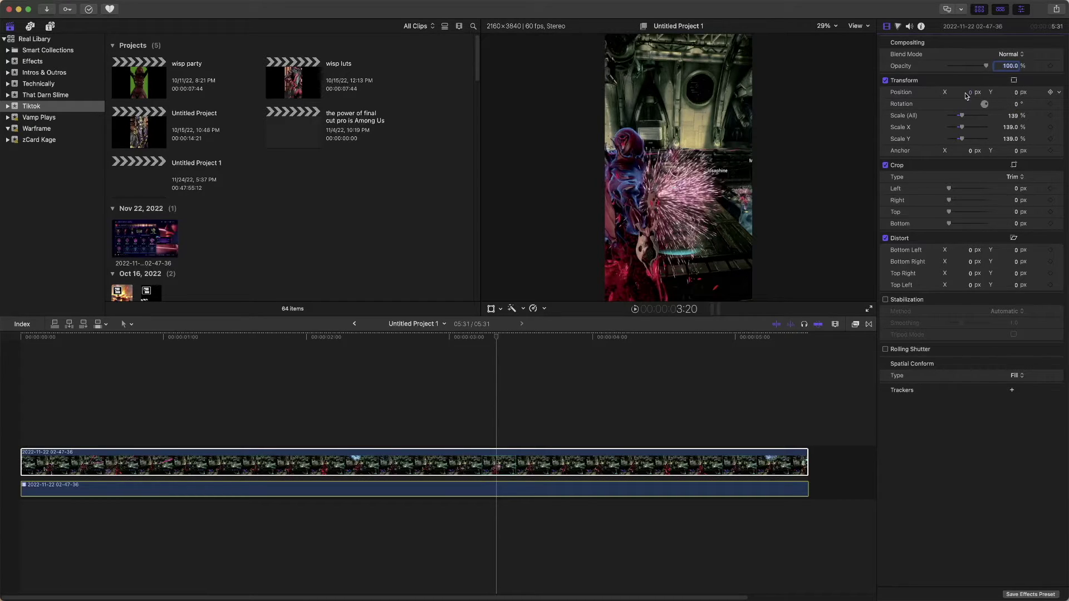
{"action": "mouse_move", "coordinate": [968, 93]}
{"action": "left_mouse_down"}
{"action": "mouse_move", "coordinate": [1002, 92]}
{"action": "mouse_move", "coordinate": [964, 92]}
{"action": "left_mouse_up"}
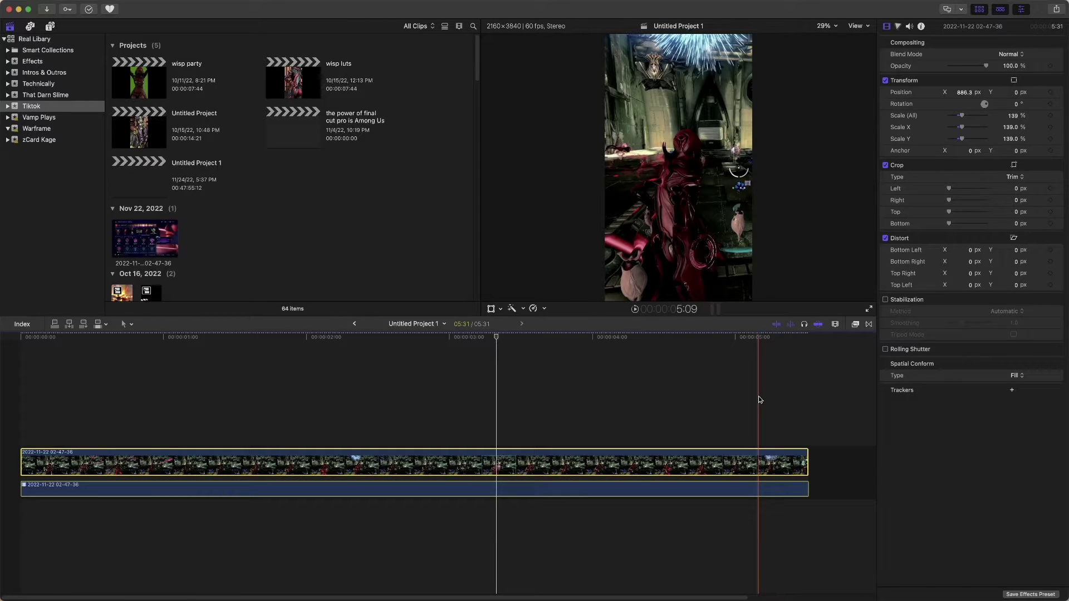
Step: Split the clip at timecode 5:09 and delete the short section after the cut
{"action": "key", "text": "super+b"}
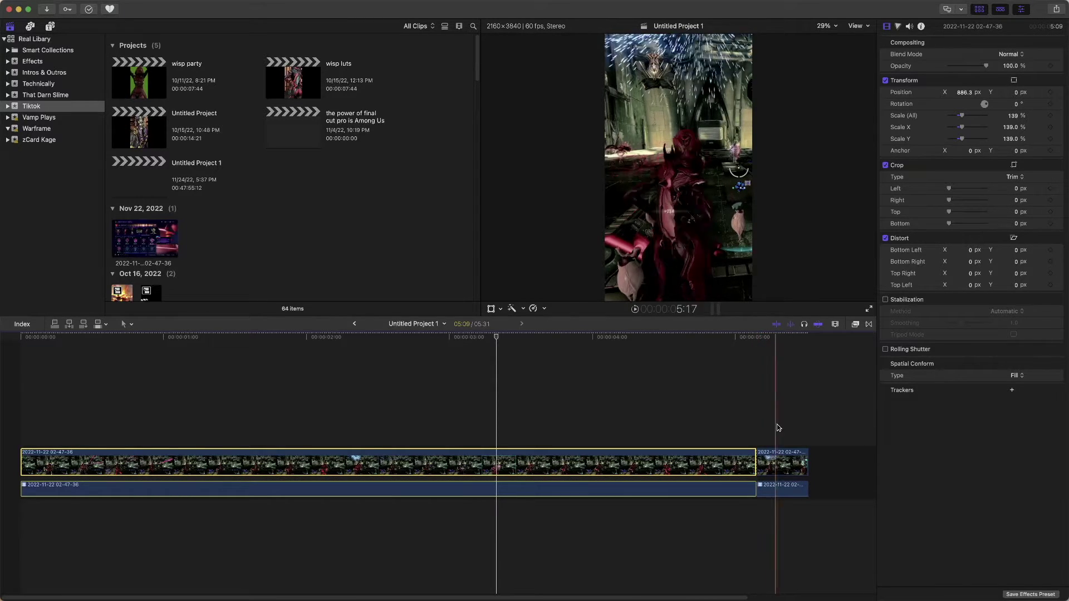
{"action": "left_click", "coordinate": [781, 464]}
{"action": "key", "text": "Delete"}
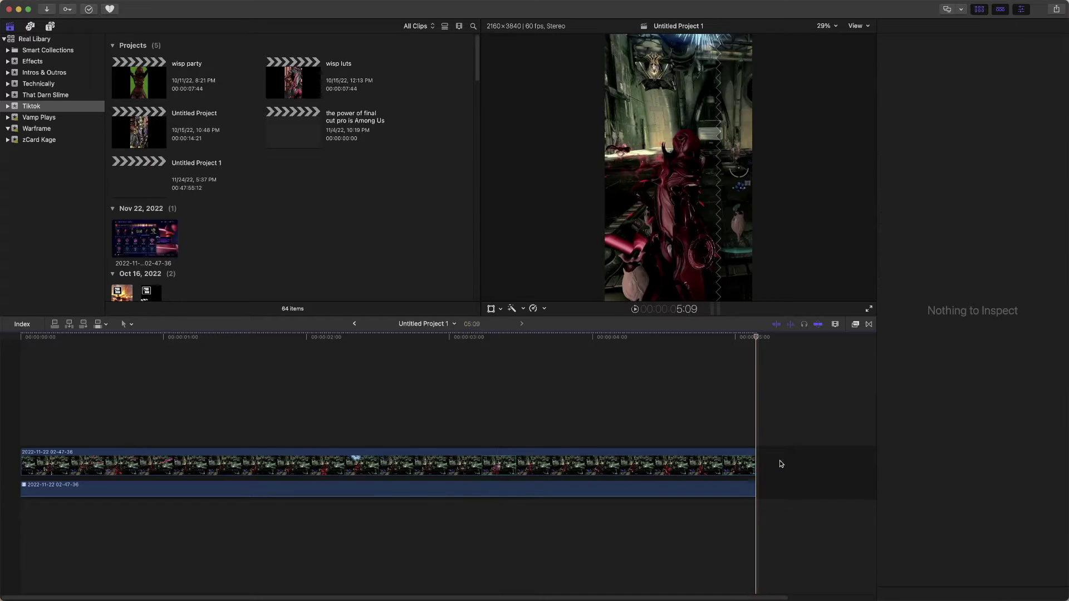
Step: Slow the remaining clip to 50% speed and fit its full length in the timeline
{"action": "left_click", "coordinate": [684, 460]}
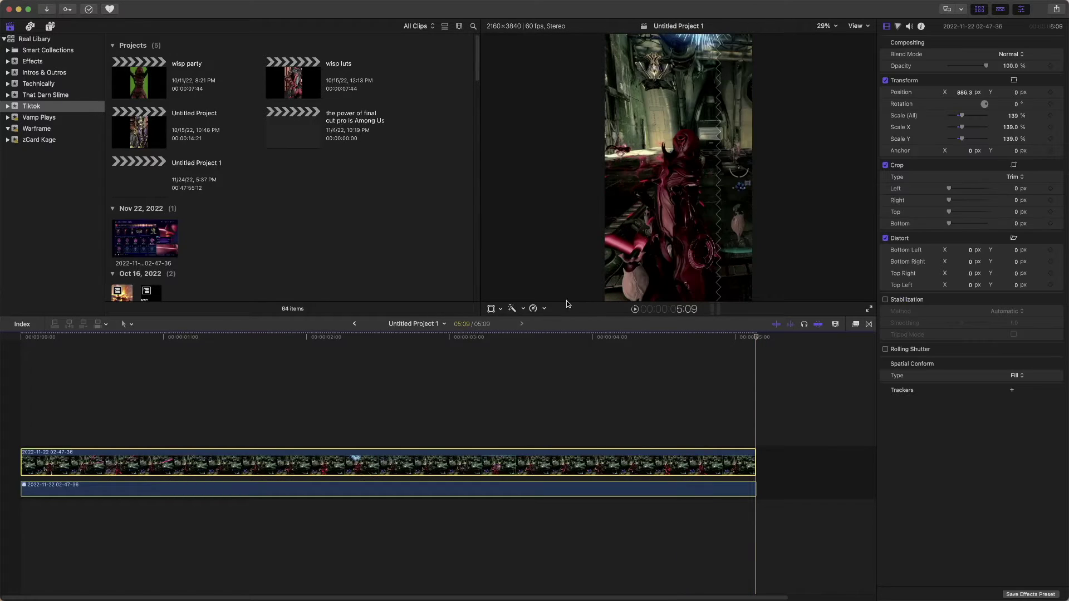
{"action": "left_click", "coordinate": [544, 311]}
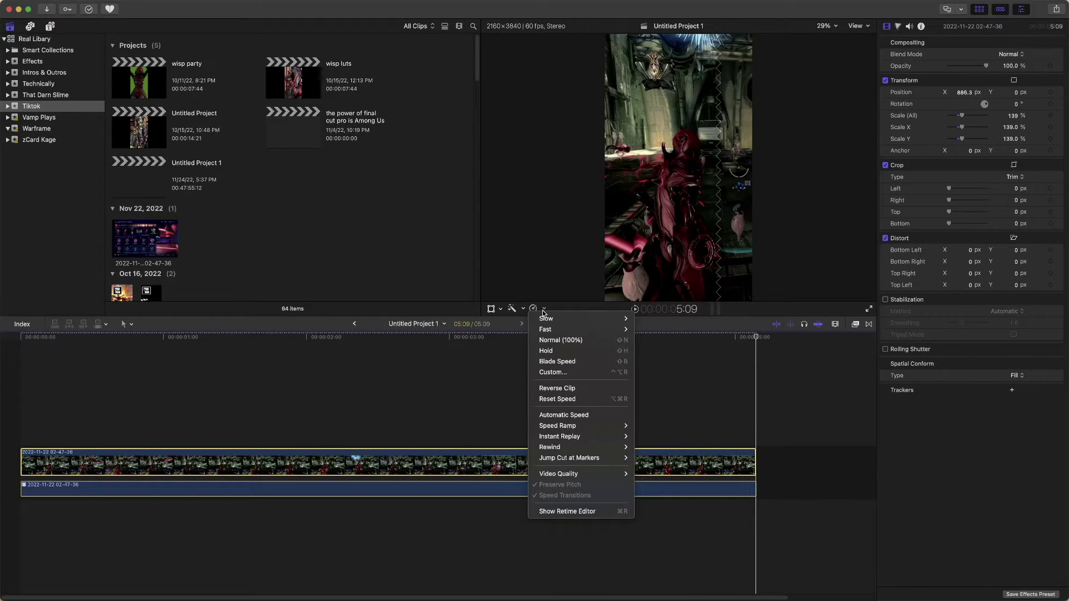
{"action": "mouse_move", "coordinate": [574, 320]}
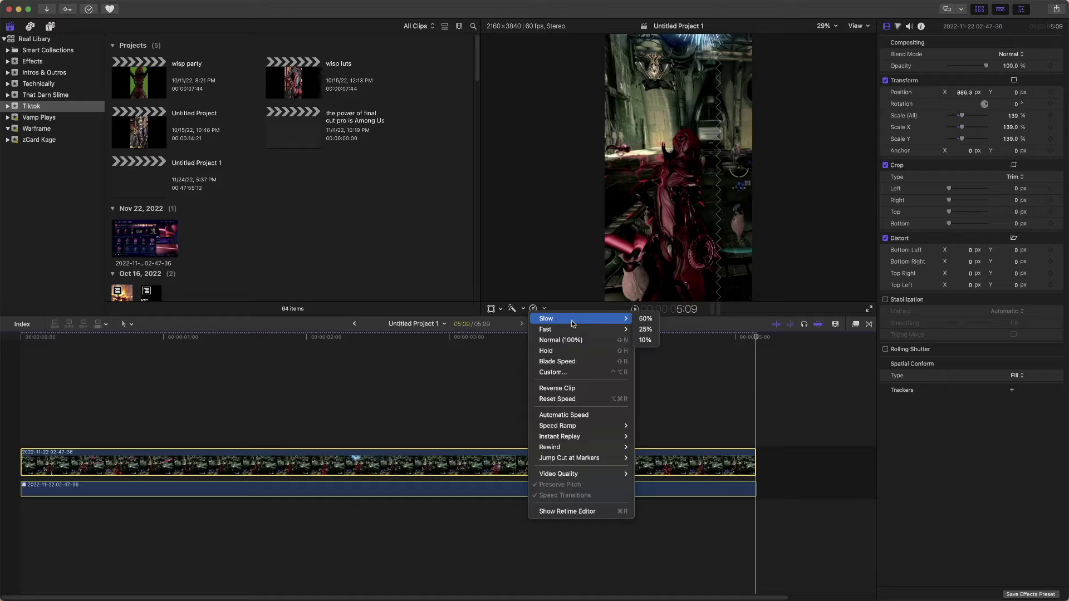
{"action": "left_click", "coordinate": [646, 319]}
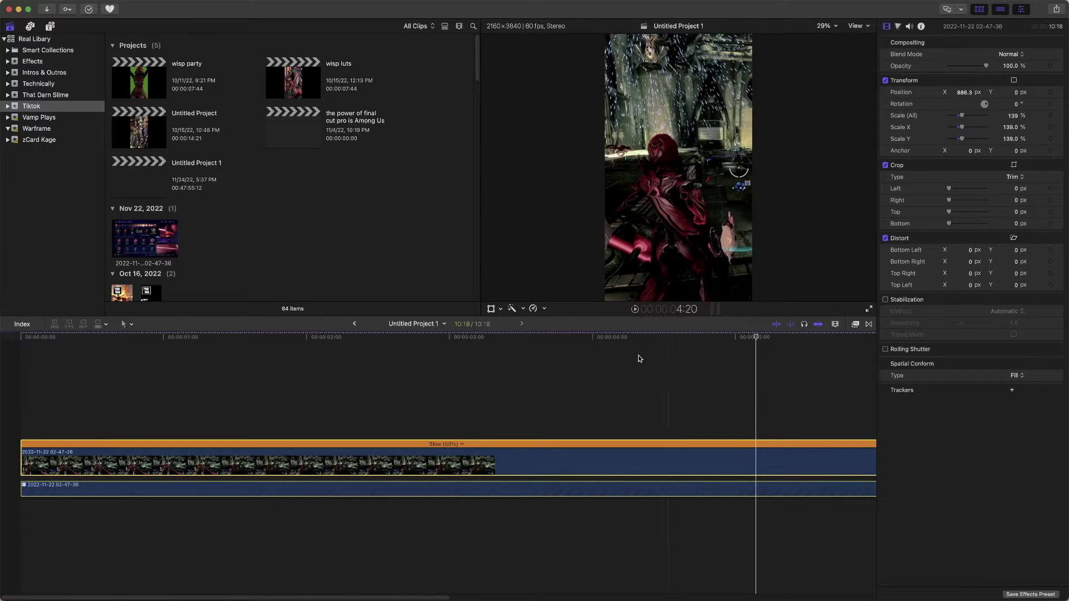
{"action": "key", "text": "shift+z"}
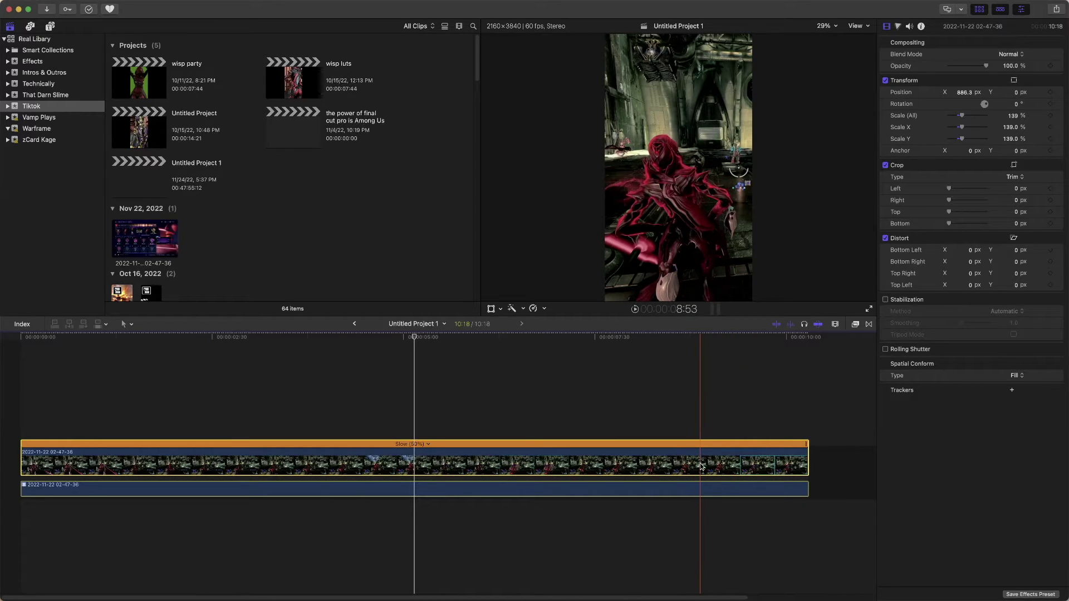
Step: Set the clip's Y position to 287.8 px and display its audio settings
{"action": "left_click", "coordinate": [965, 93]}
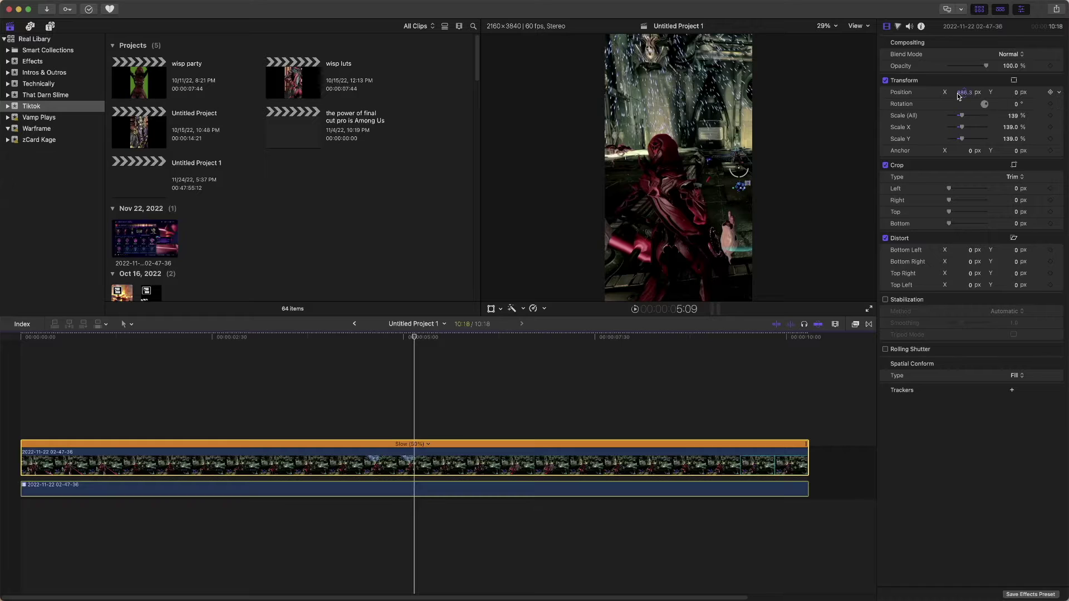
{"action": "left_click_drag", "start_coordinate": [1015, 92], "coordinate": [916, 31]}
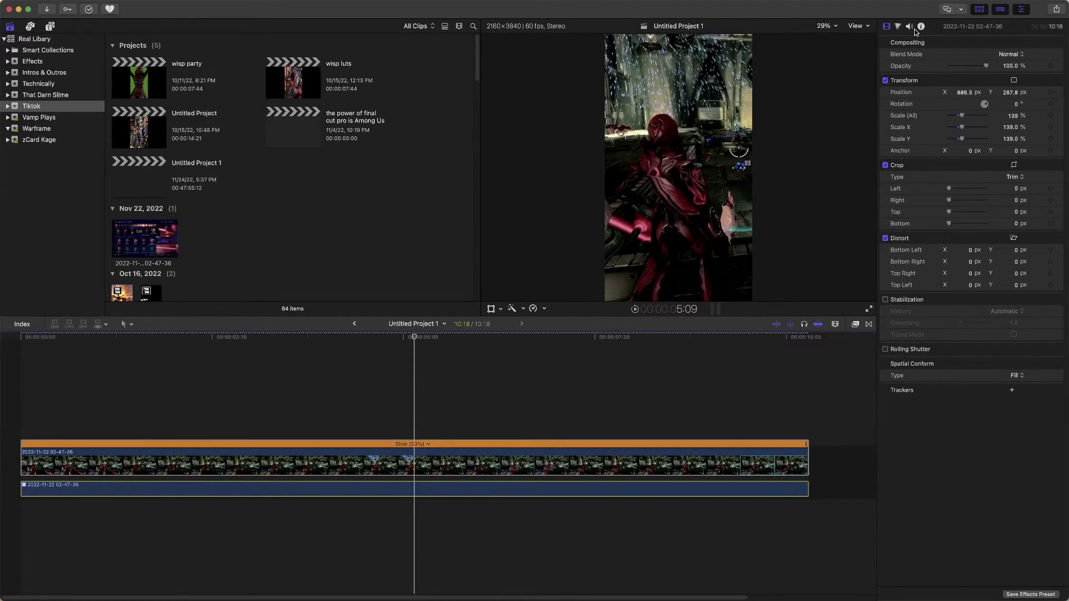
{"action": "left_click", "coordinate": [910, 27]}
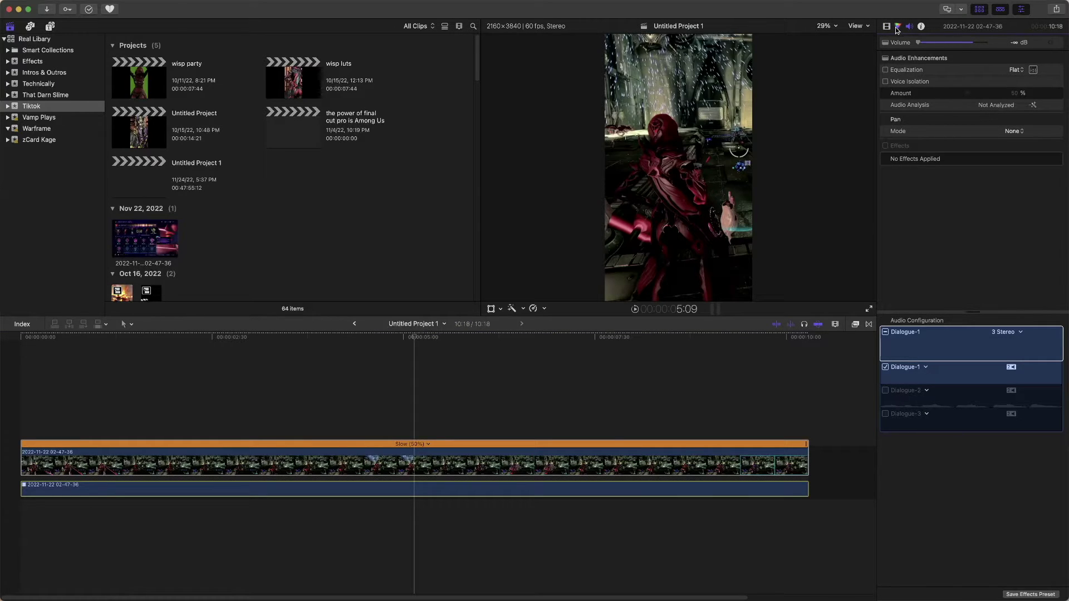
Step: Adjust the clip's Color Board exposure to 15% global, 22% highlights and -11% midtones
{"action": "left_click", "coordinate": [898, 28]}
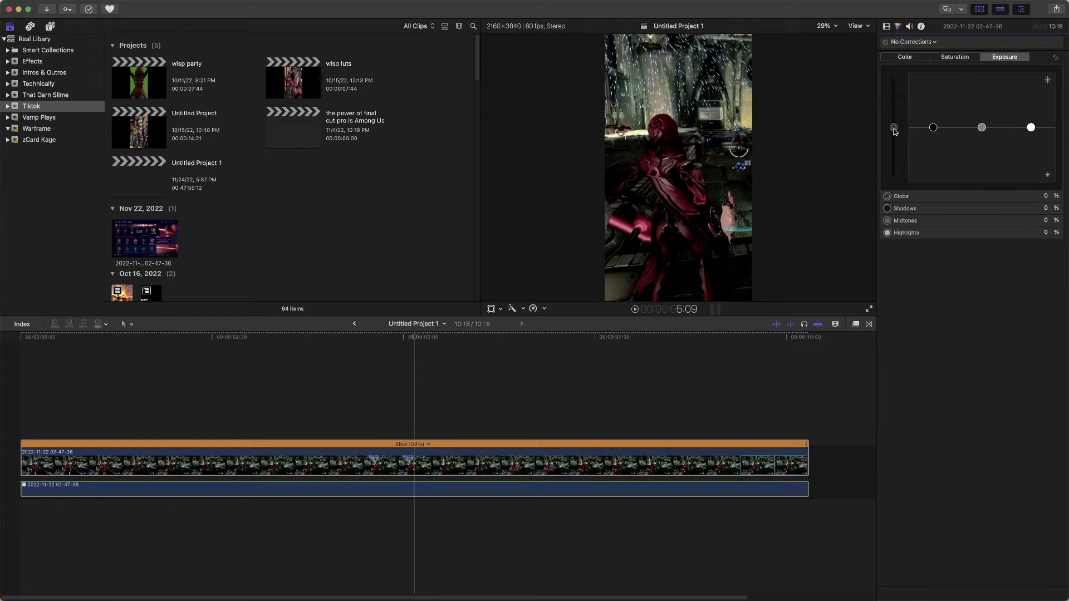
{"action": "left_click_drag", "start_coordinate": [894, 130], "coordinate": [895, 125]}
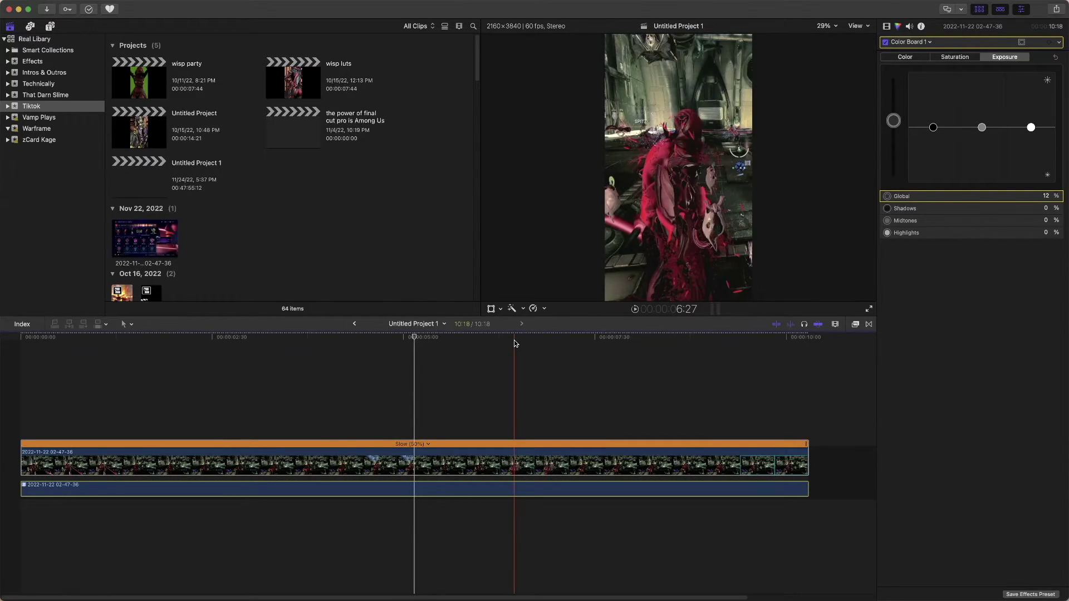
{"action": "left_click_drag", "start_coordinate": [894, 121], "coordinate": [894, 120]}
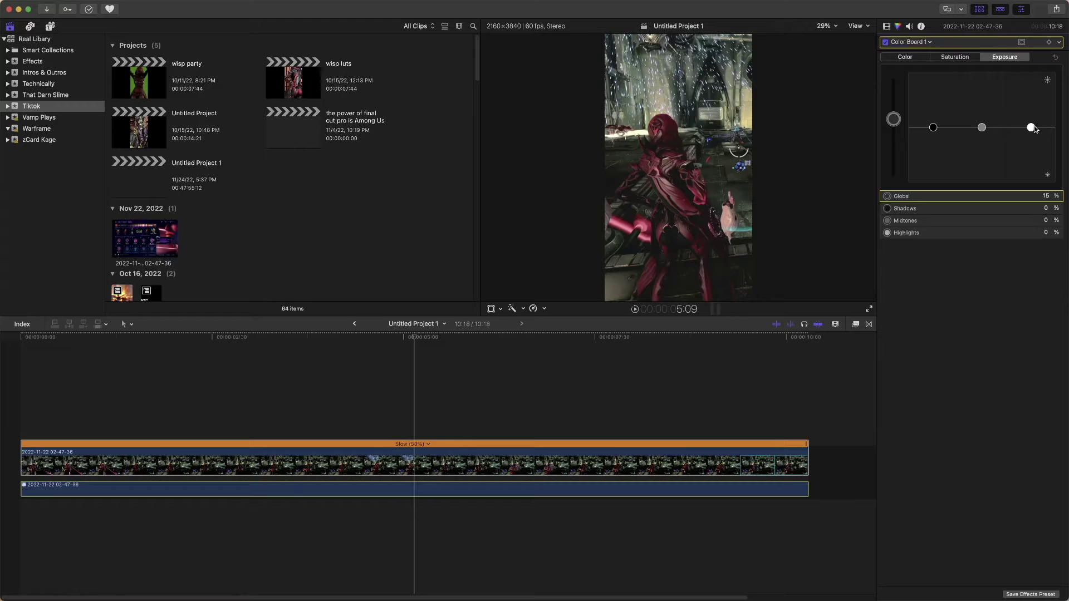
{"action": "left_click_drag", "start_coordinate": [1032, 128], "coordinate": [1032, 118]}
{"action": "left_click_drag", "start_coordinate": [934, 127], "coordinate": [981, 133]}
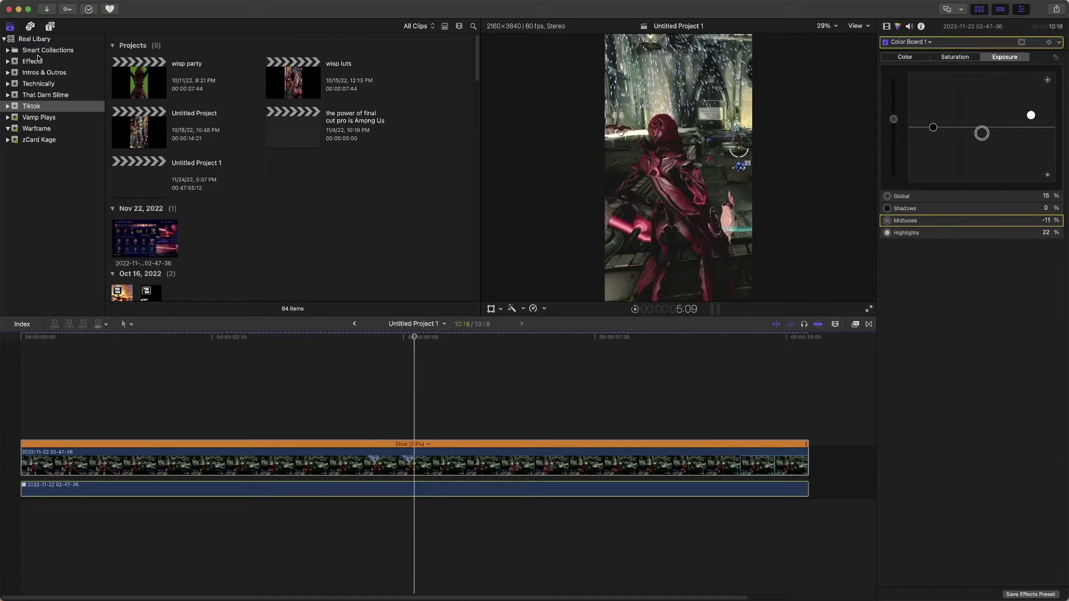
Step: Add the music track "Born a Rockstar - NEFFEX" beneath the gameplay clip, aligned with its start
{"action": "left_click", "coordinate": [30, 26]}
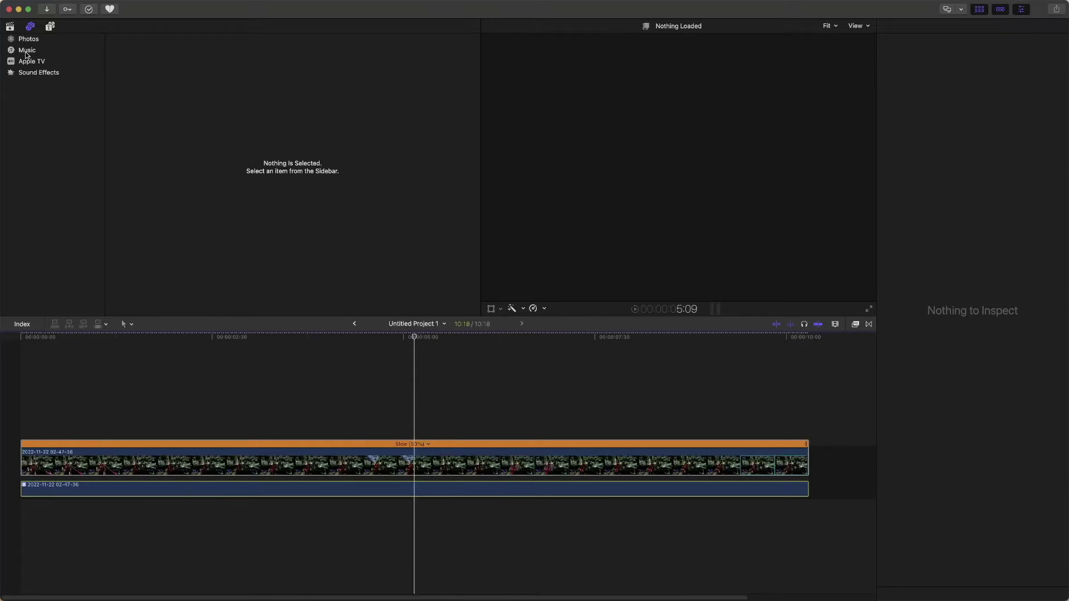
{"action": "left_click", "coordinate": [26, 52]}
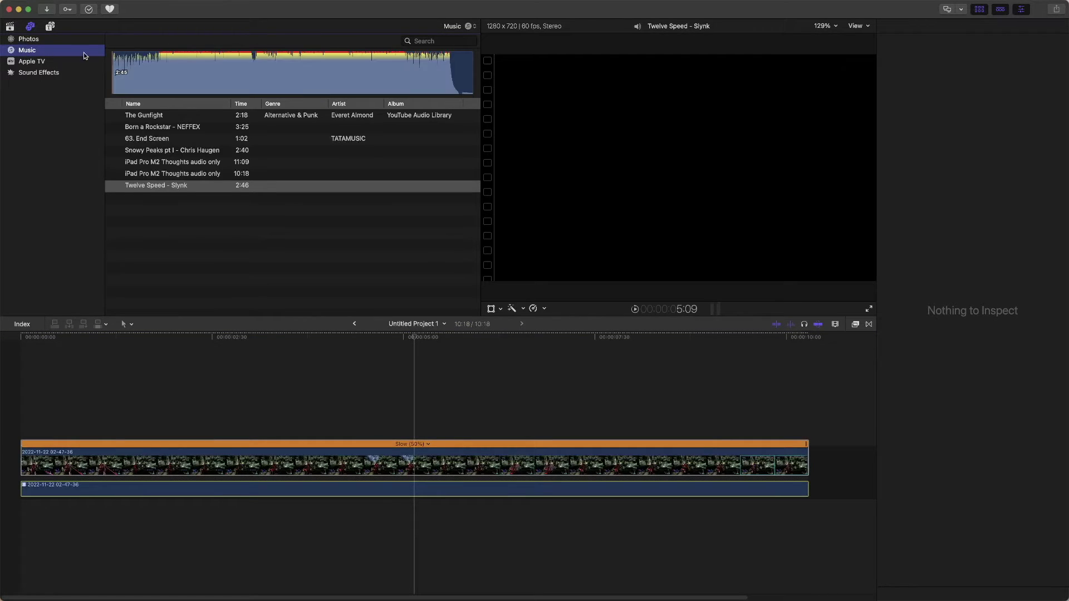
{"action": "left_click", "coordinate": [116, 77]}
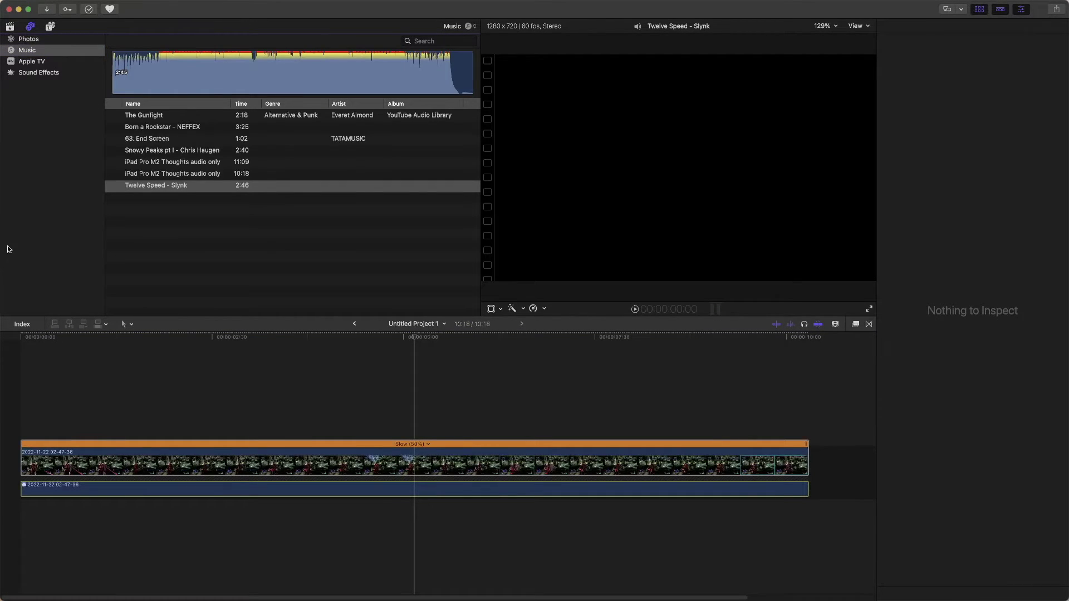
{"action": "left_click", "coordinate": [670, 370]}
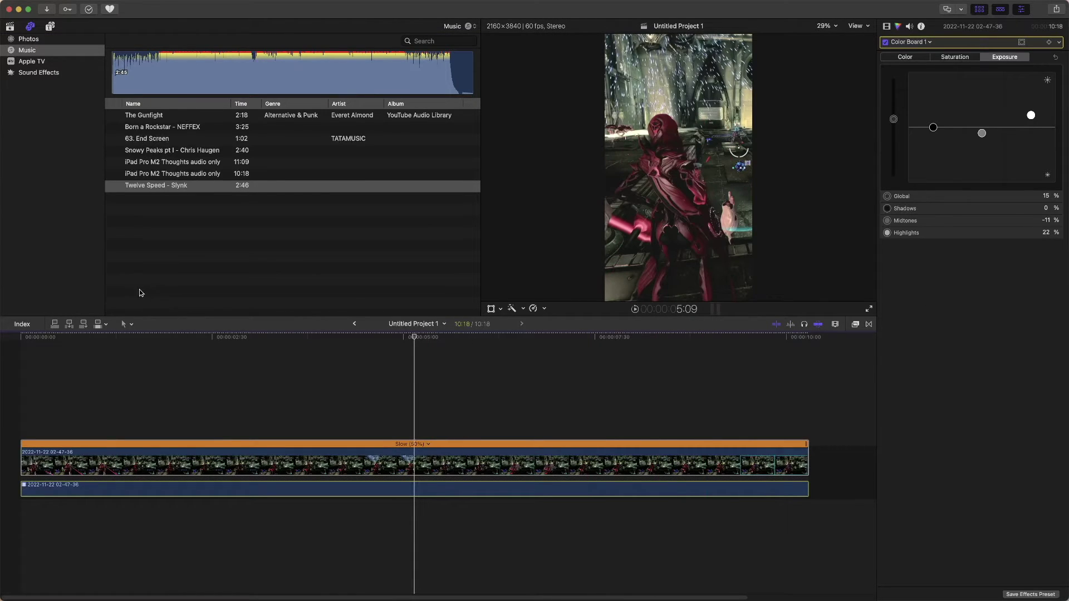
{"action": "left_click", "coordinate": [147, 96]}
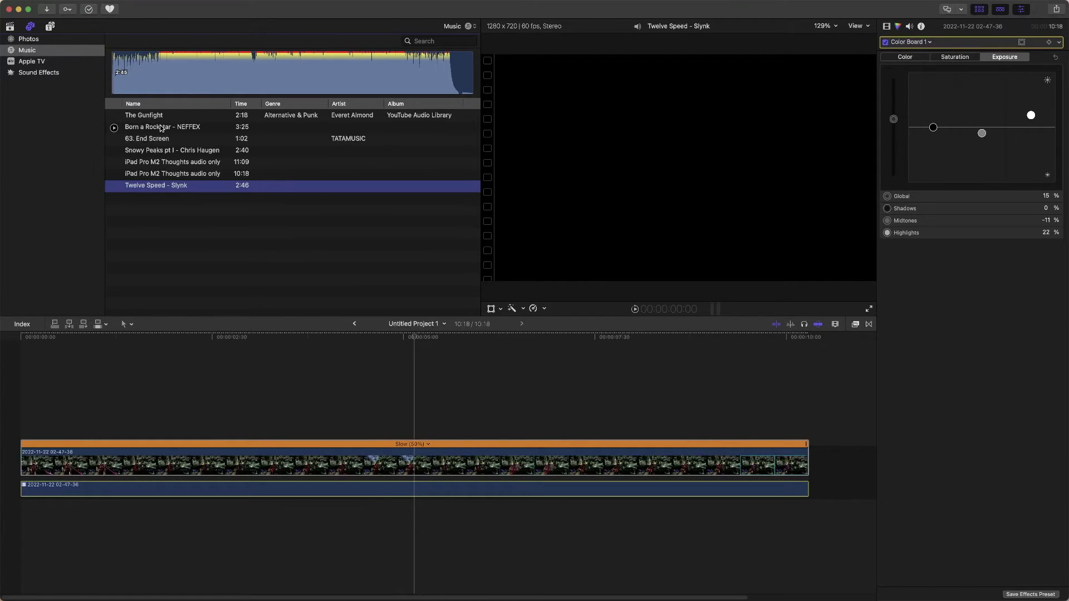
{"action": "left_click_drag", "start_coordinate": [161, 128], "coordinate": [192, 328]}
{"action": "left_click_drag", "start_coordinate": [192, 327], "coordinate": [23, 510]}
Step: Split the video and music at timecode 8:19 and delete everything after the cut
{"action": "left_click", "coordinate": [658, 338]}
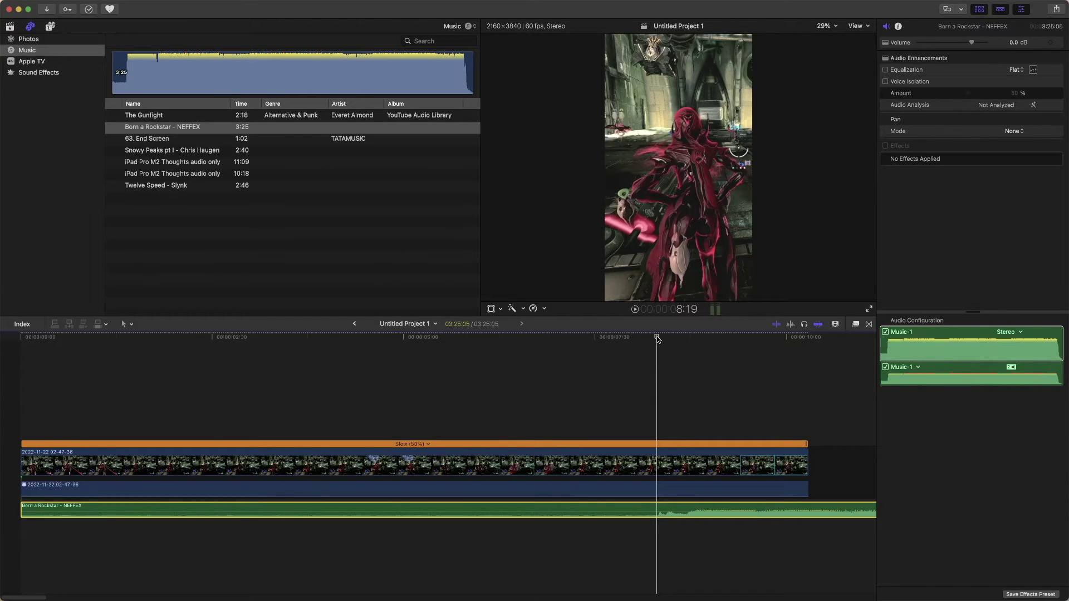
{"action": "key", "text": "cmd+shift+b"}
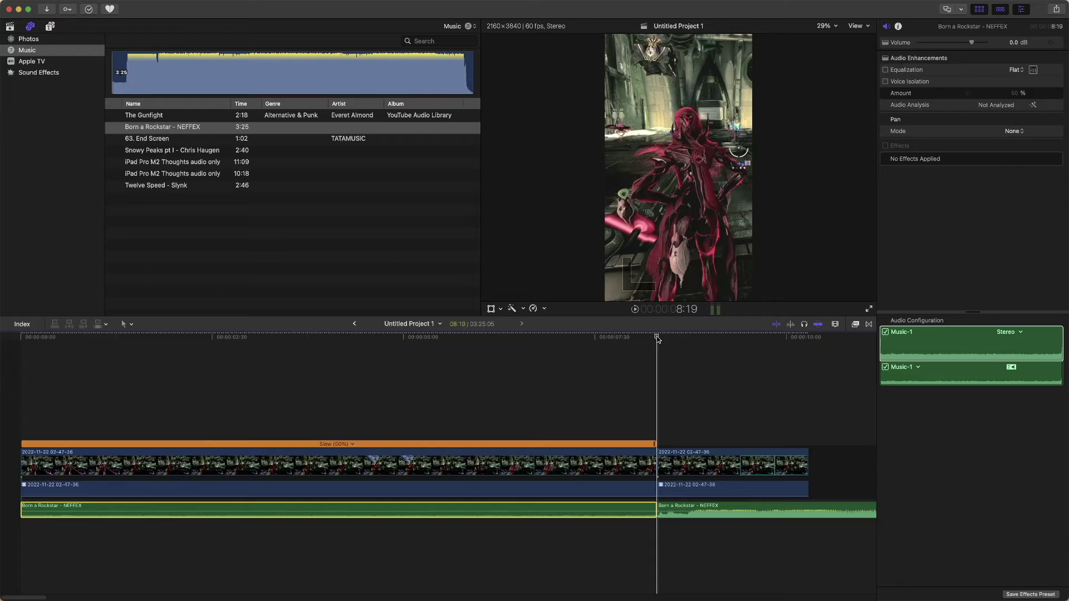
{"action": "left_click_drag", "start_coordinate": [790, 560], "coordinate": [688, 387]}
{"action": "key", "text": "BackSpace"}
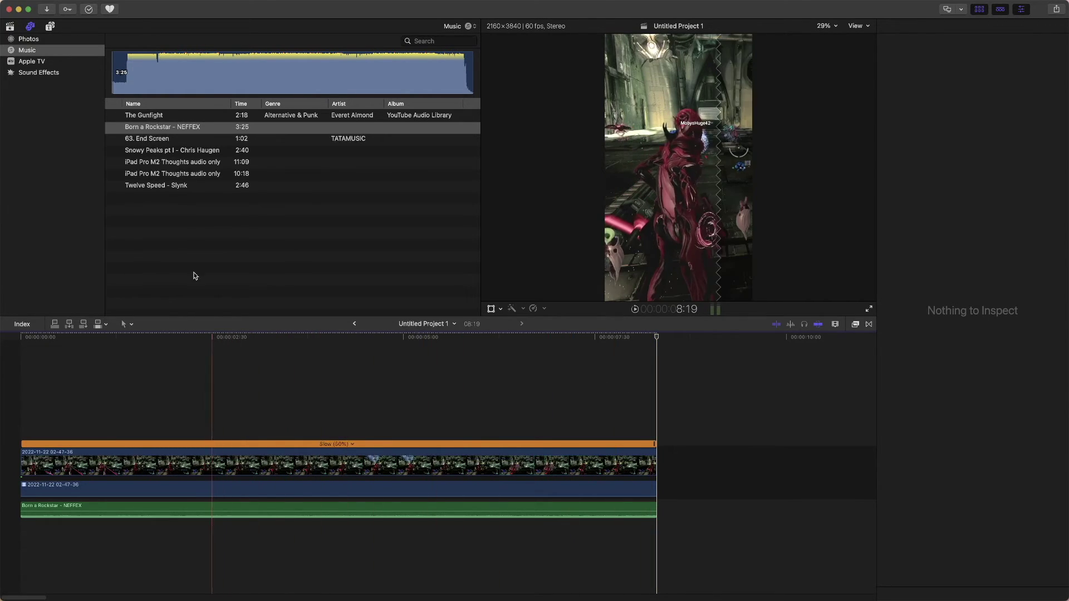
Step: Rename Untitled Project 1 in the Tiktok event as "How Wisp Wins ESO in Warframe" and select it
{"action": "left_click", "coordinate": [10, 28]}
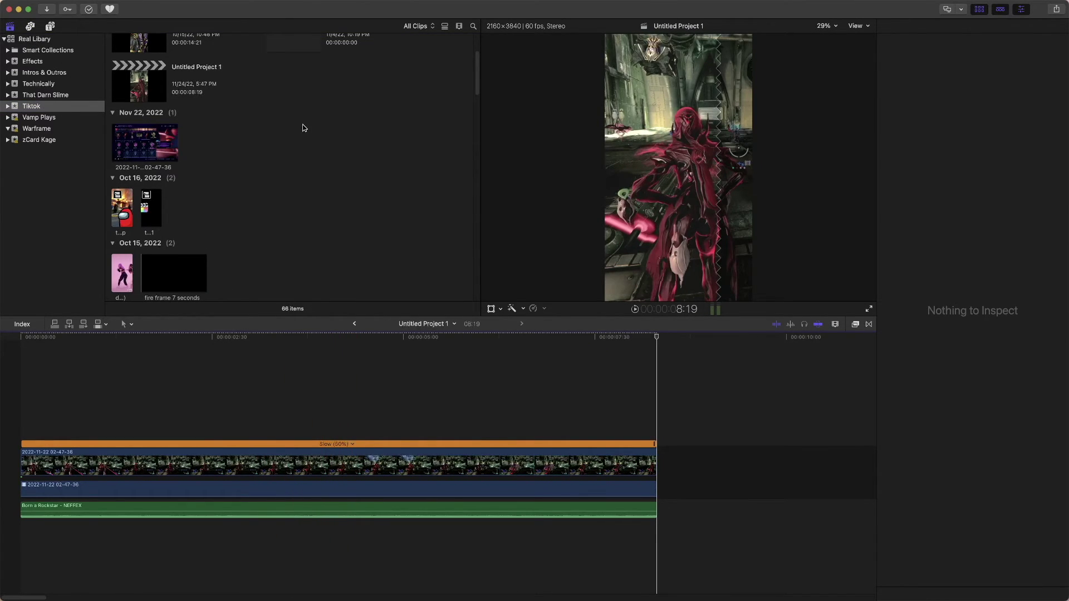
{"action": "scroll", "coordinate": [303, 128], "scroll_direction": "up", "scroll_amount": 3}
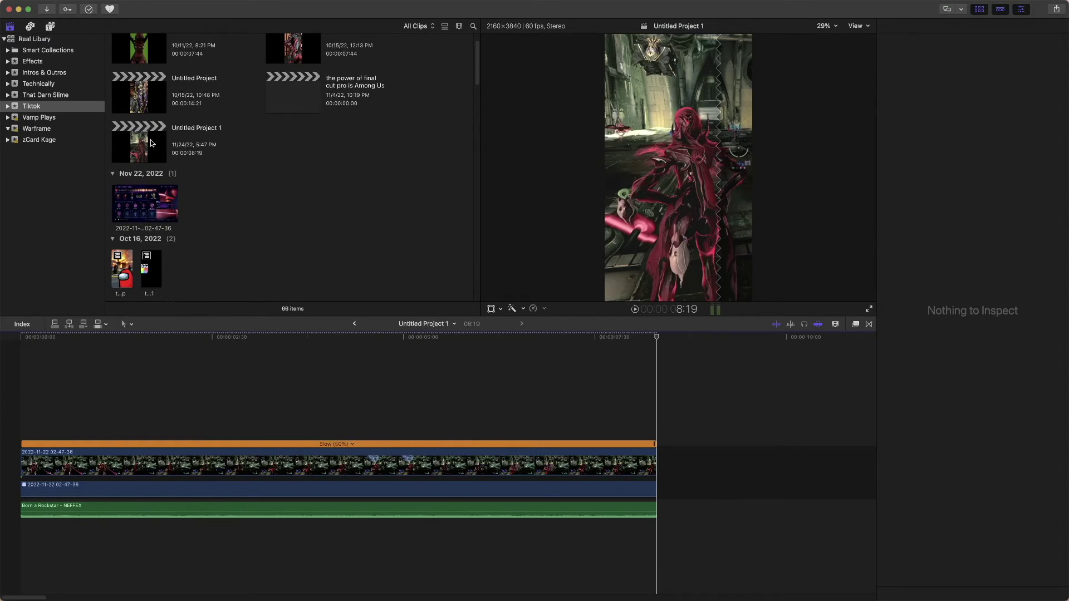
{"action": "left_click", "coordinate": [187, 129]}
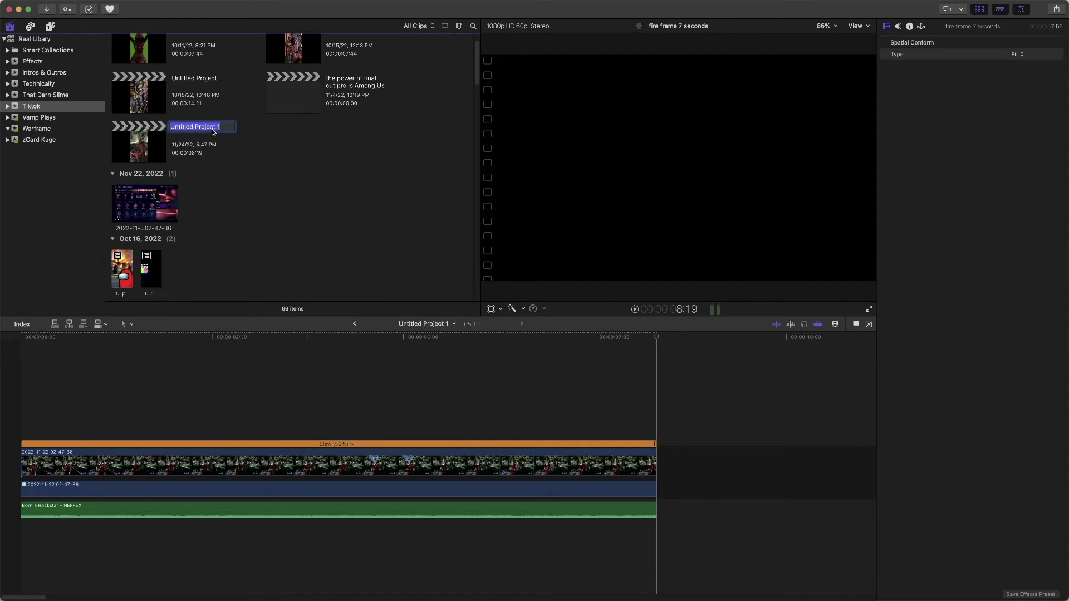
{"action": "type", "text": "in Warframe"}
{"action": "key", "text": "Return"}
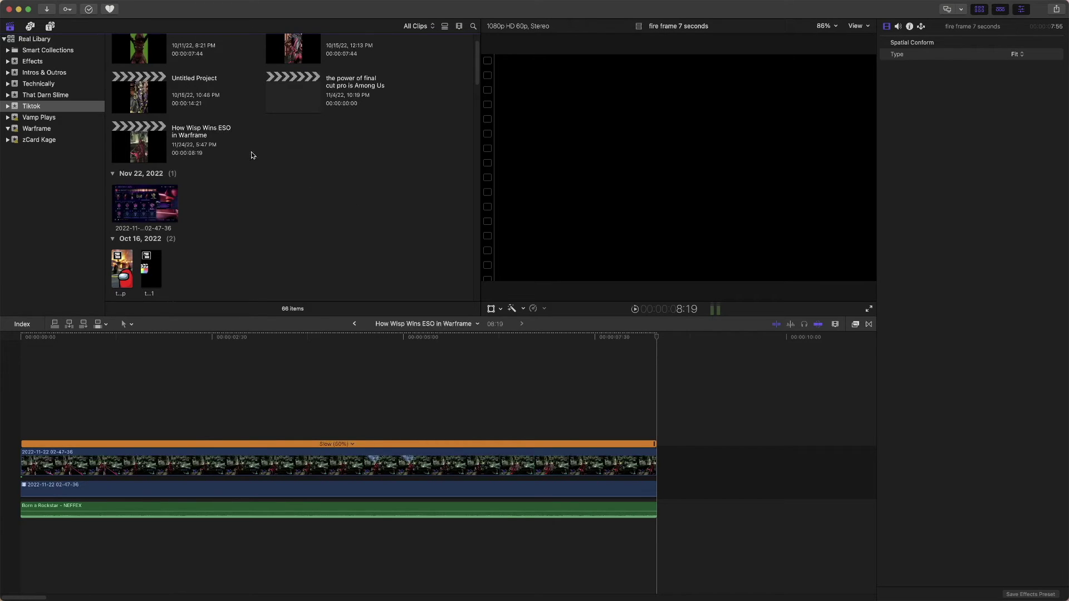
{"action": "left_click", "coordinate": [135, 129]}
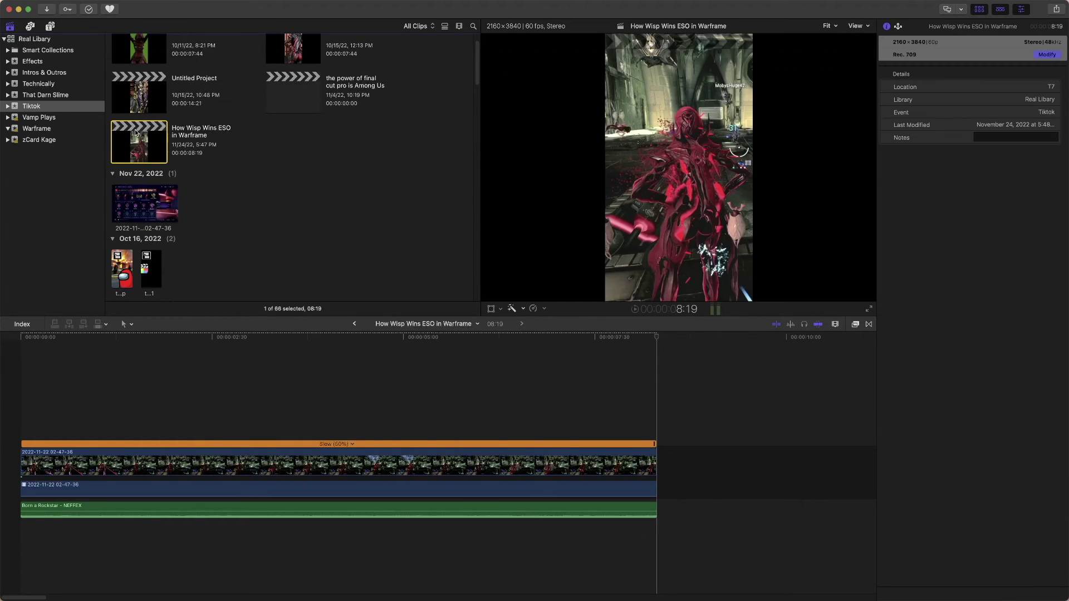
{"action": "left_click", "coordinate": [1053, 11]}
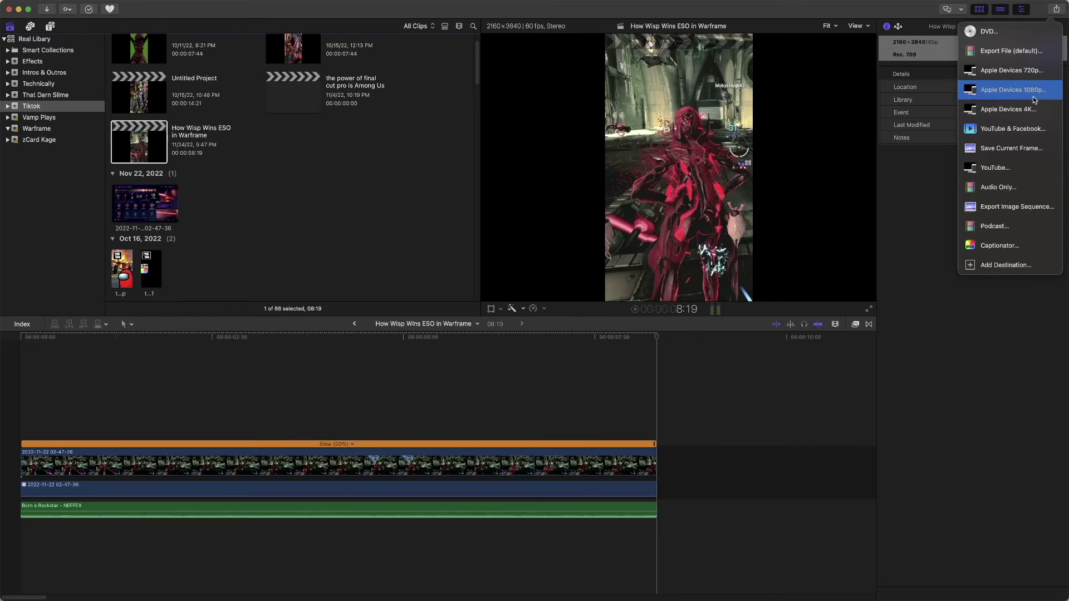
{"action": "left_click", "coordinate": [1023, 170]}
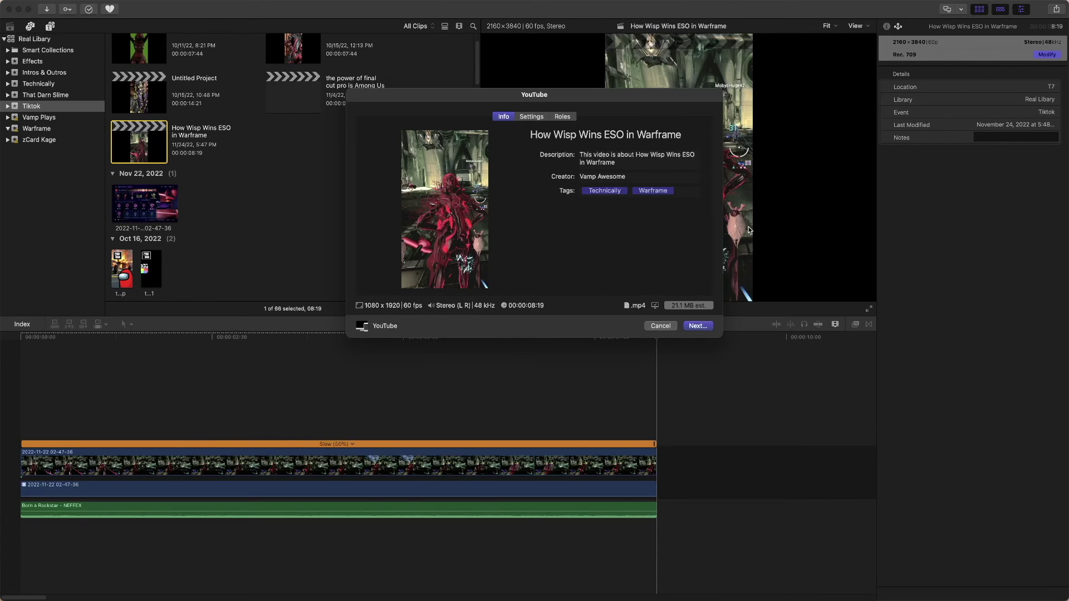
{"action": "left_click", "coordinate": [660, 326]}
Step: Open the Export File settings for the selected project
{"action": "key", "text": "super+e"}
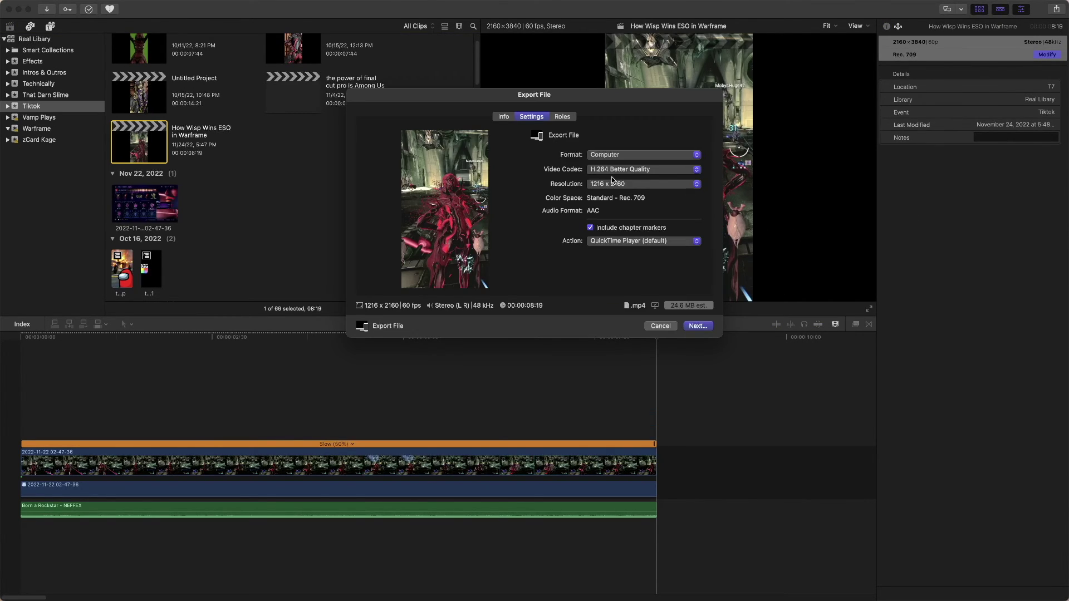